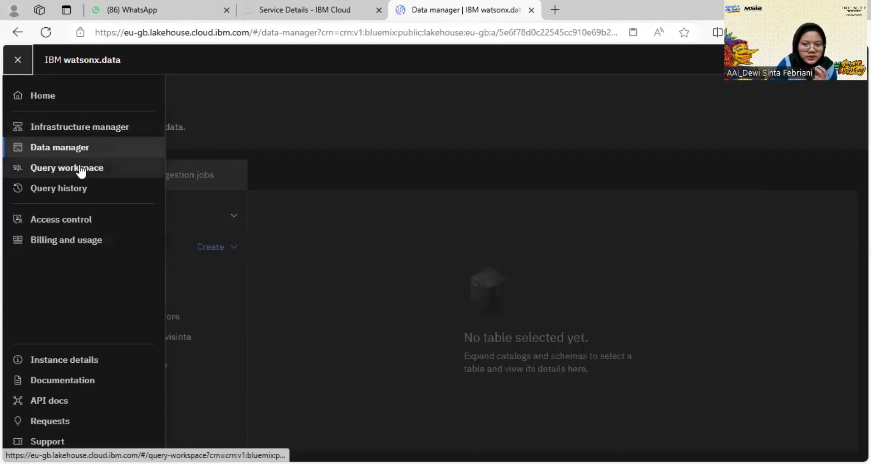
# Open the query workspace and examine the Tabel_Pelanggan worksheet's CREATE TABLE statement, including its target table, id_pelanggan column and nama length
pyautogui.click(79, 169)
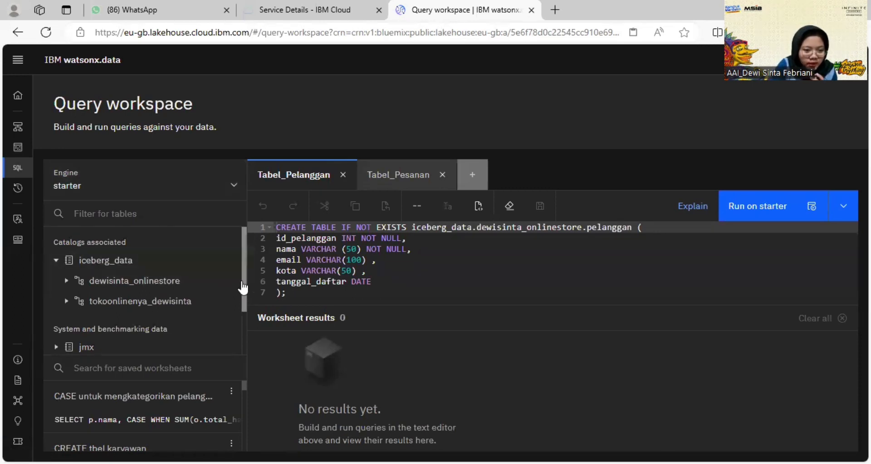
pyautogui.moveTo(244, 286); pyautogui.dragTo(245, 281)
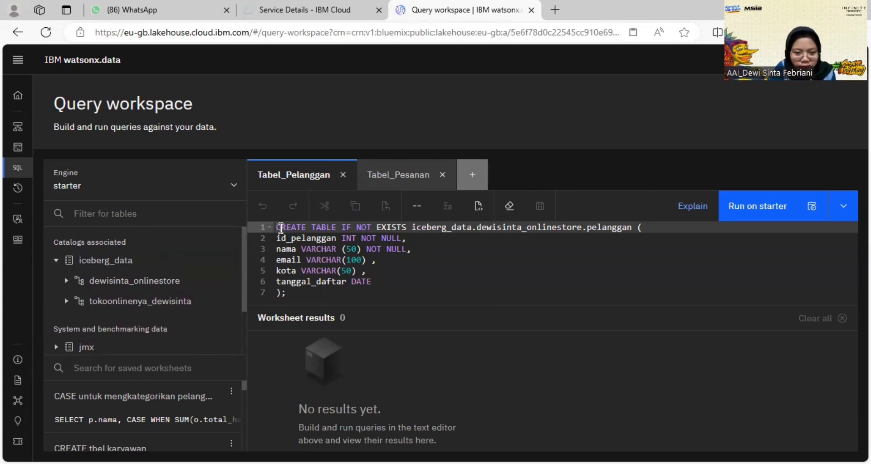
pyautogui.moveTo(277, 227); pyautogui.dragTo(337, 227)
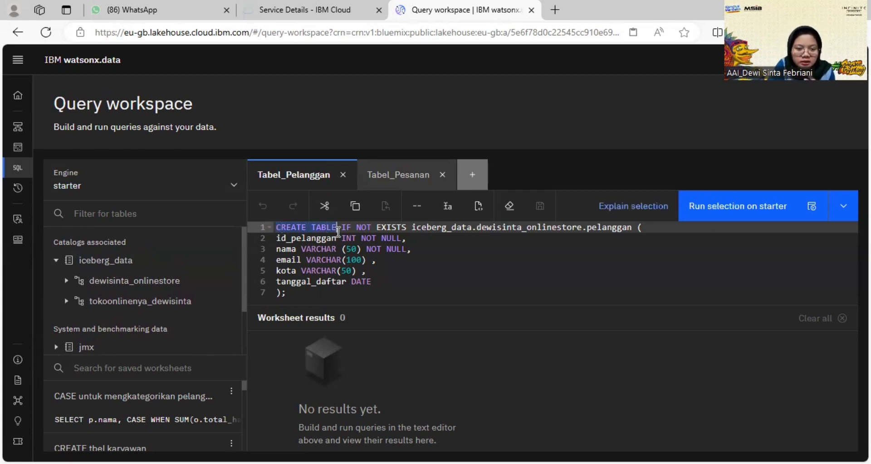
pyautogui.click(406, 259)
pyautogui.moveTo(412, 229); pyautogui.dragTo(558, 228)
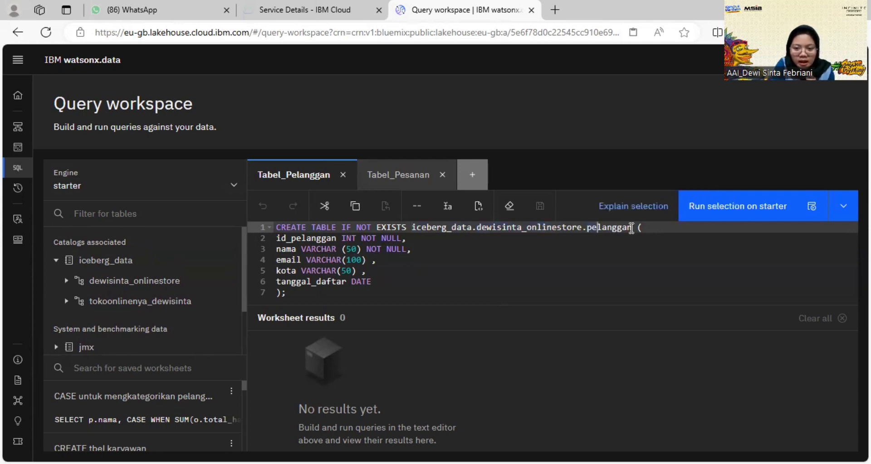
pyautogui.click(489, 239)
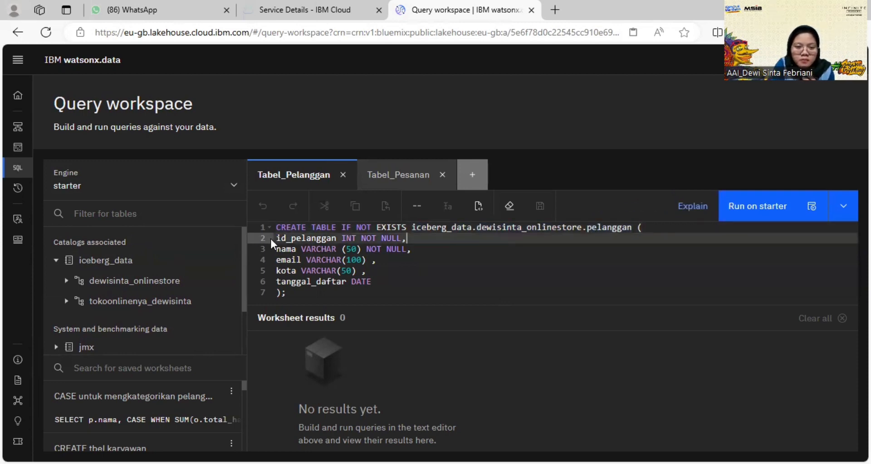
pyautogui.moveTo(276, 240); pyautogui.dragTo(317, 238)
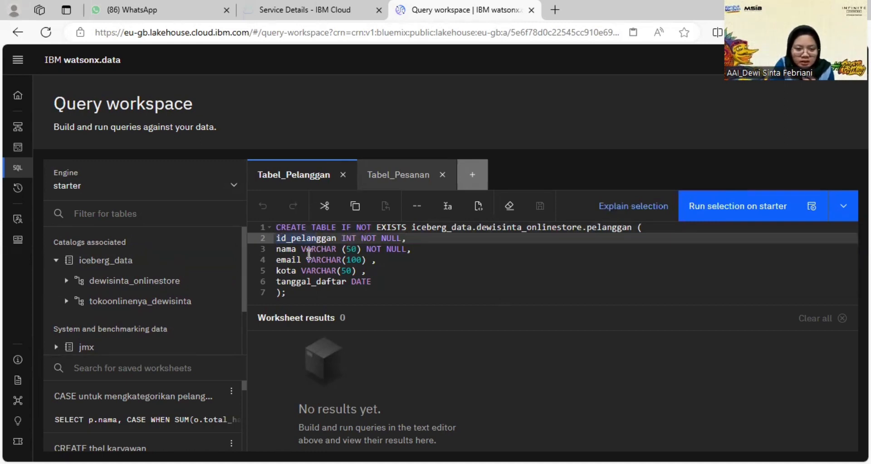
pyautogui.moveTo(361, 239); pyautogui.dragTo(416, 239)
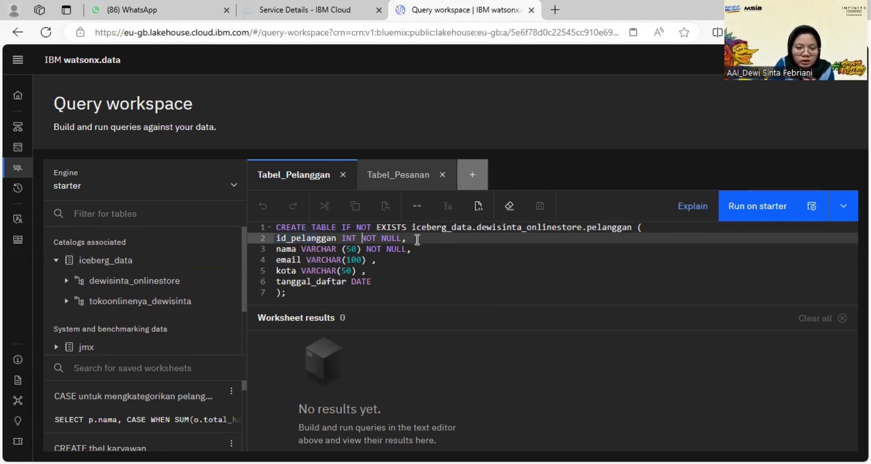
pyautogui.click(427, 261)
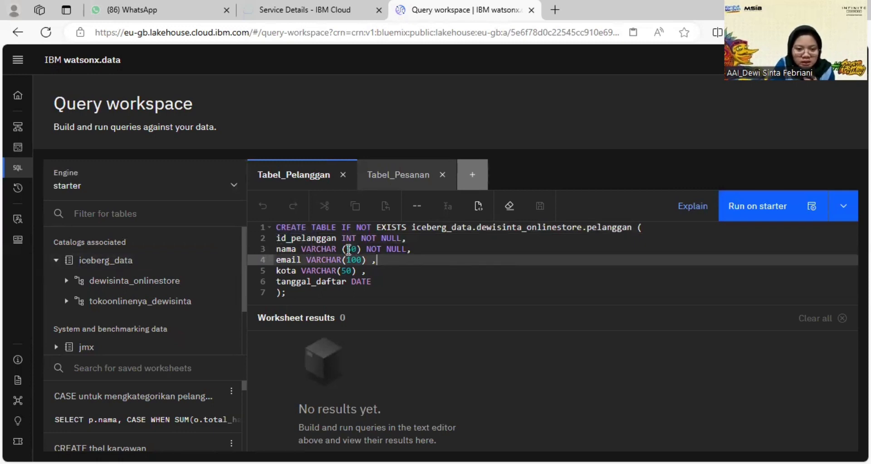
pyautogui.moveTo(348, 249); pyautogui.dragTo(356, 249)
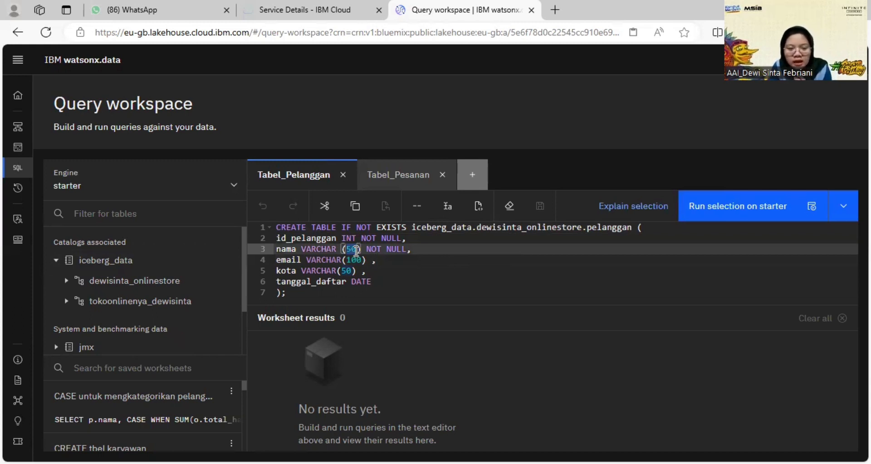
# Run the Tabel_Pelanggan worksheet to create the pelanggann table in the iceberg_data online store schema, and check its result set
pyautogui.click(730, 211)
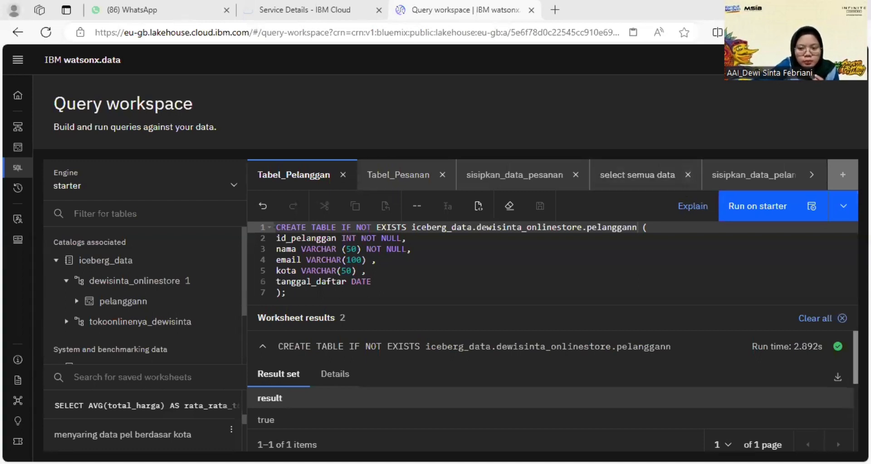
pyautogui.scroll(-1, 550, 391)
pyautogui.scroll(1, 550, 391)
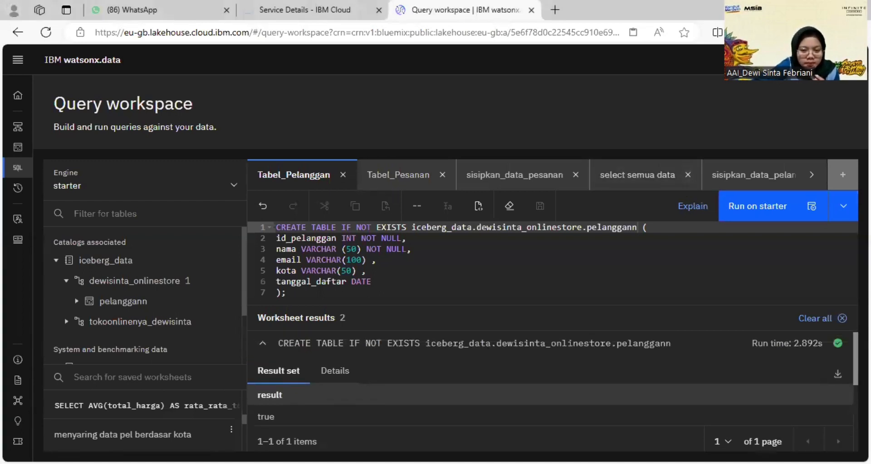
pyautogui.scroll(-2, 306, 358)
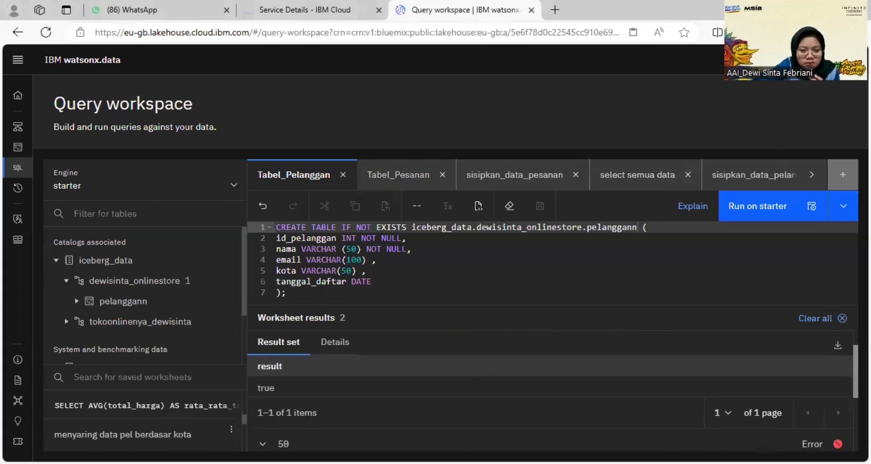
pyautogui.doubleClick(274, 379)
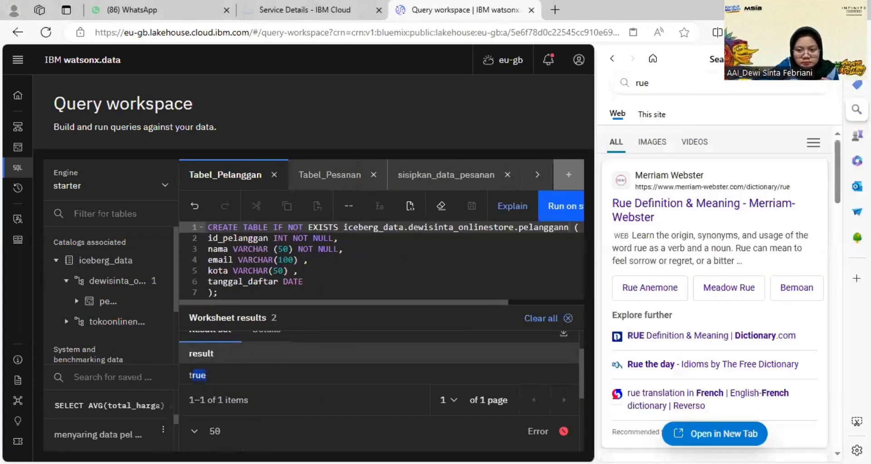
pyautogui.click(829, 59)
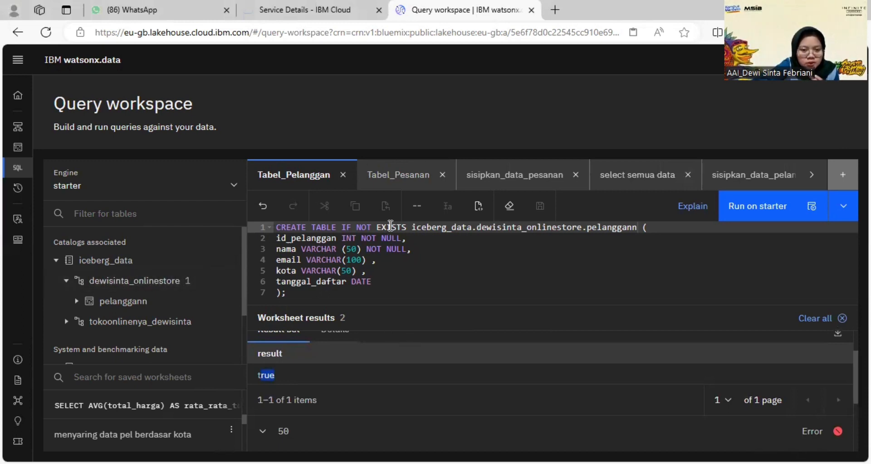
# Change the table name in the Tabel_Pesanan worksheet's CREATE TABLE statement to pesanann and run it on the starter engine
pyautogui.click(393, 186)
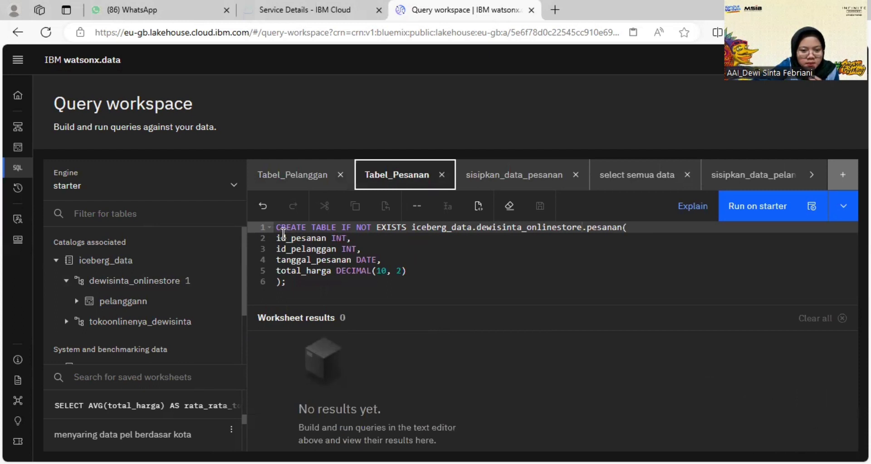
pyautogui.moveTo(281, 229); pyautogui.dragTo(451, 259)
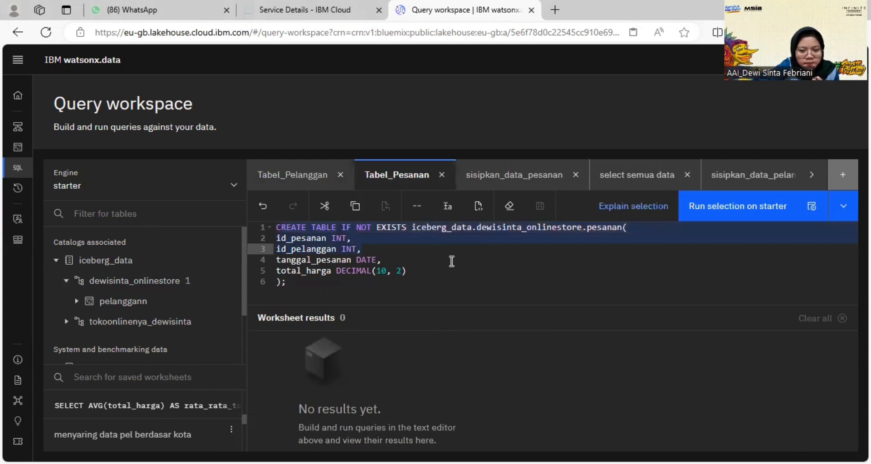
pyautogui.click(468, 268)
pyautogui.moveTo(479, 226); pyautogui.dragTo(559, 227)
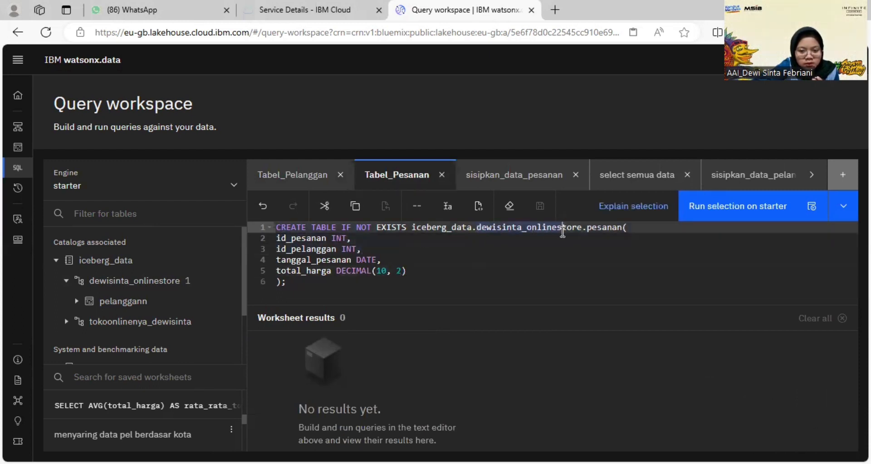
pyautogui.click(622, 228)
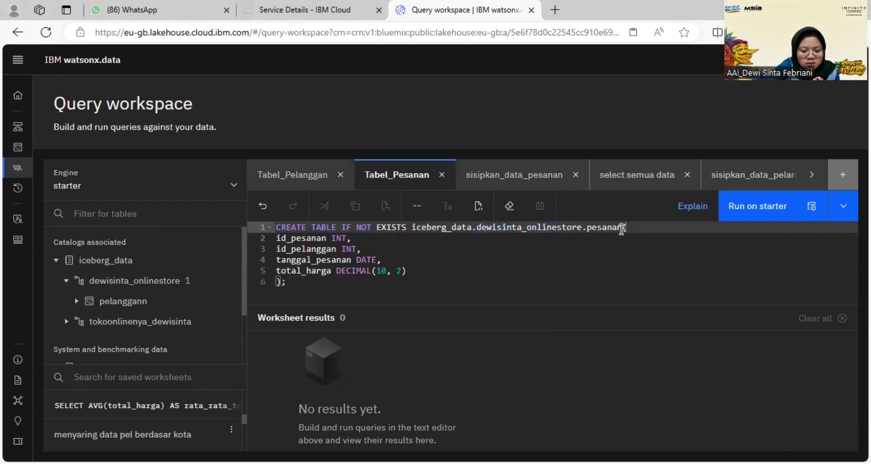
pyautogui.write('n')
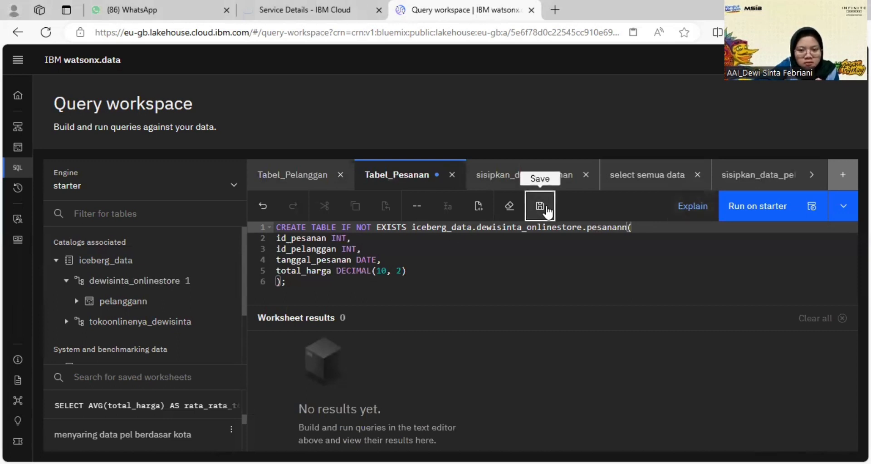
pyautogui.click(754, 216)
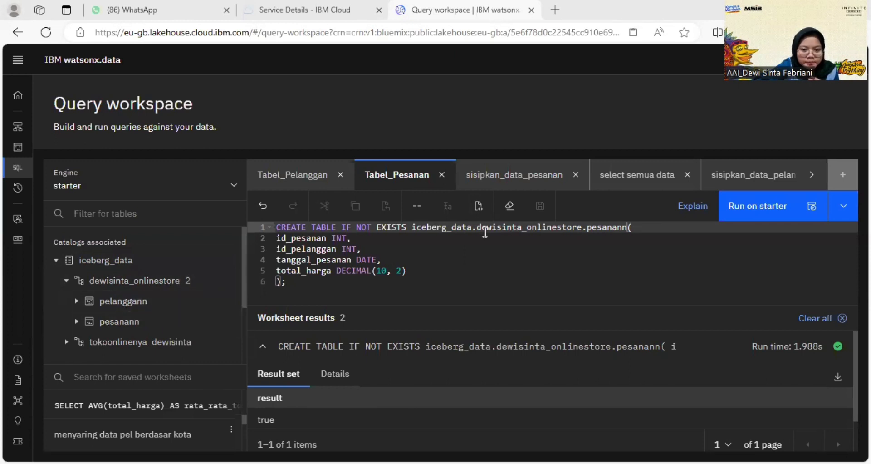
# Change the target table of the INSERT statement in the sisipkan_data_pesanan worksheet to pesanann
pyautogui.click(477, 178)
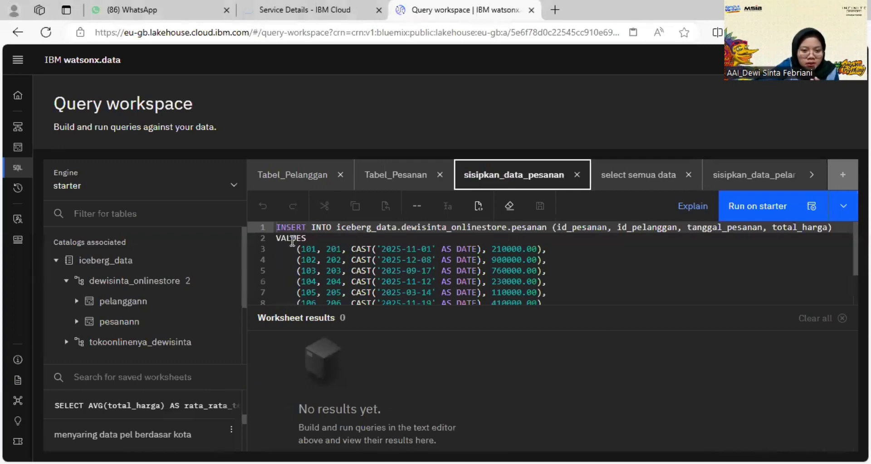
pyautogui.moveTo(337, 228); pyautogui.dragTo(377, 229)
pyautogui.click(405, 228)
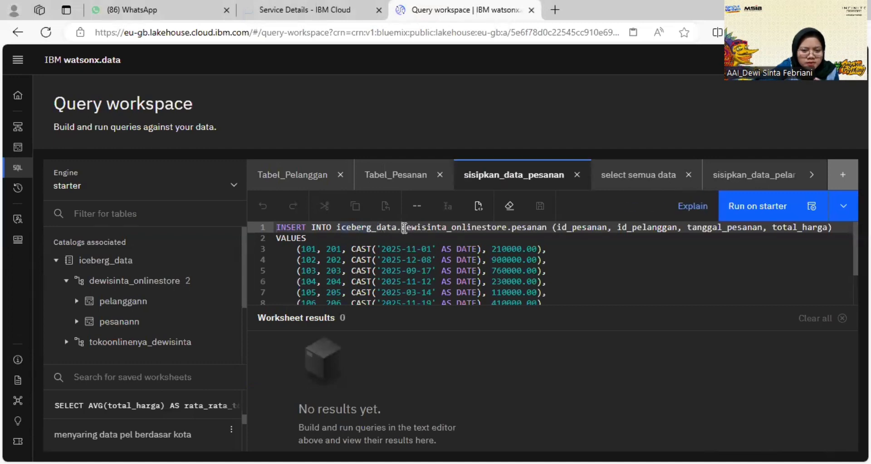
pyautogui.click(546, 228)
pyautogui.write('n')
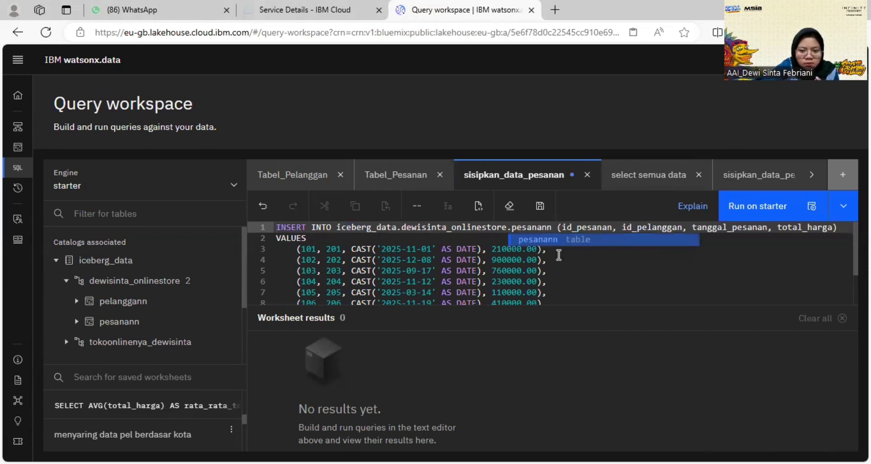
pyautogui.press('Escape')
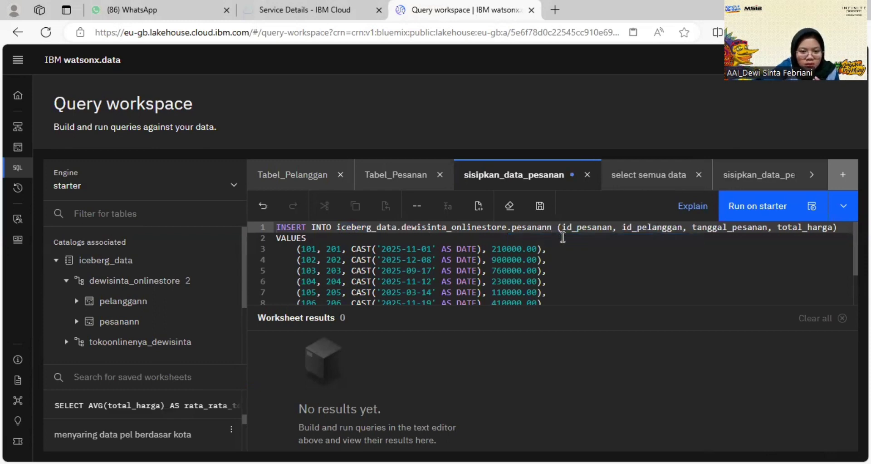
# Check the column list and order values in the INSERT statement, run it on the starter engine, and review the result
pyautogui.click(561, 228)
pyautogui.keyDown('shift'); pyautogui.click(681, 238); pyautogui.keyUp('shift')
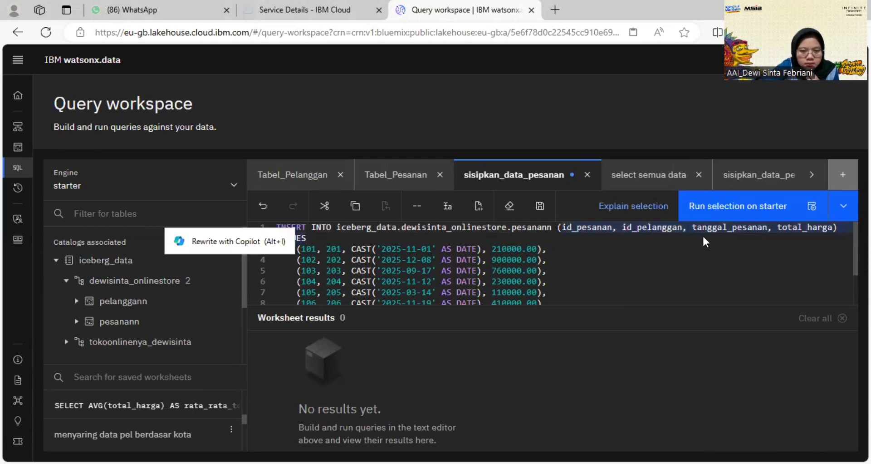
pyautogui.click(633, 268)
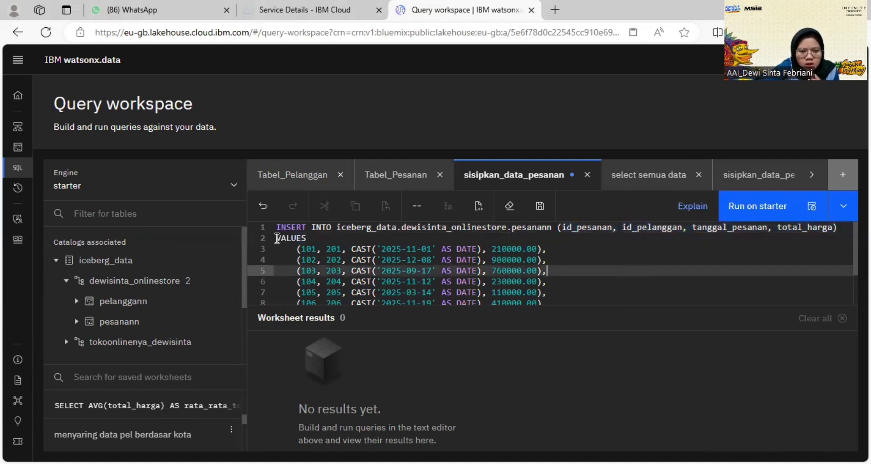
pyautogui.moveTo(277, 239); pyautogui.dragTo(307, 239)
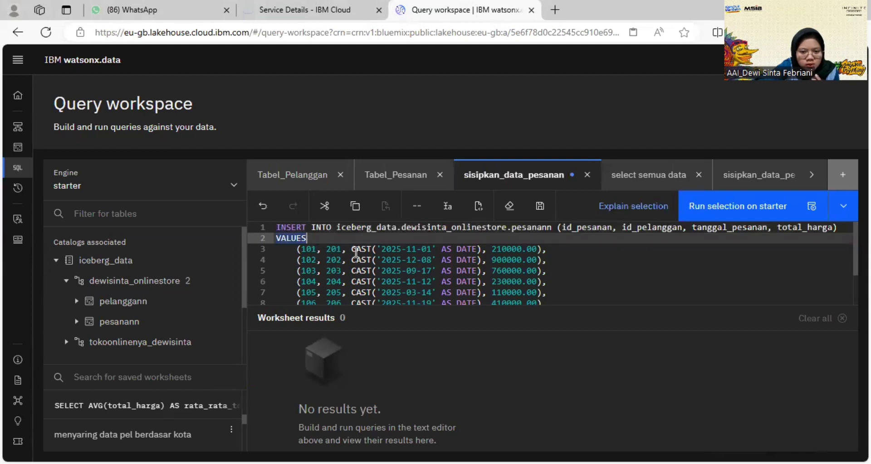
pyautogui.doubleClick(493, 249)
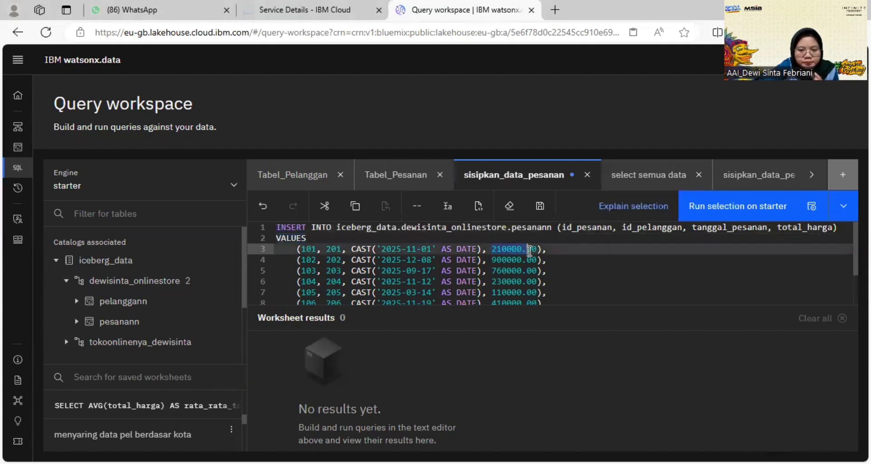
pyautogui.click(595, 282)
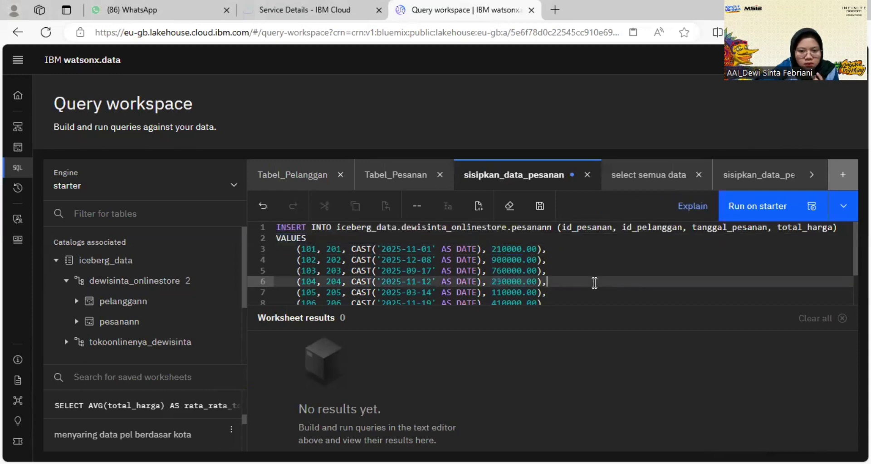
pyautogui.click(758, 209)
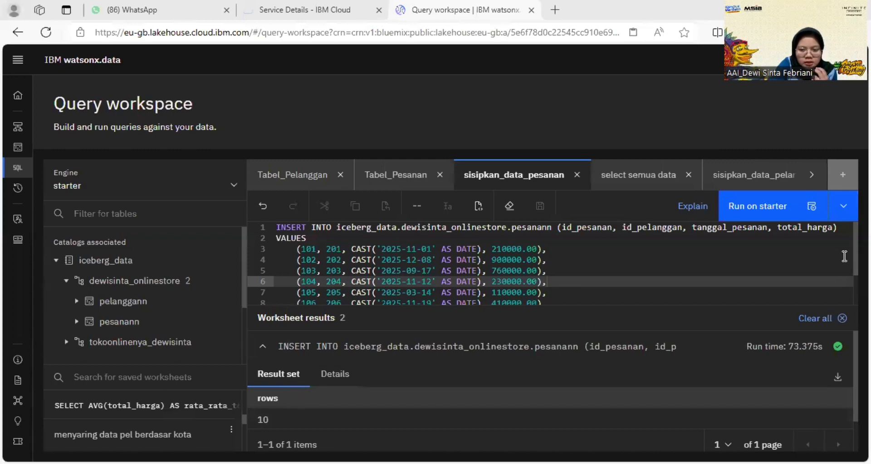
pyautogui.scroll(-2, 845, 272)
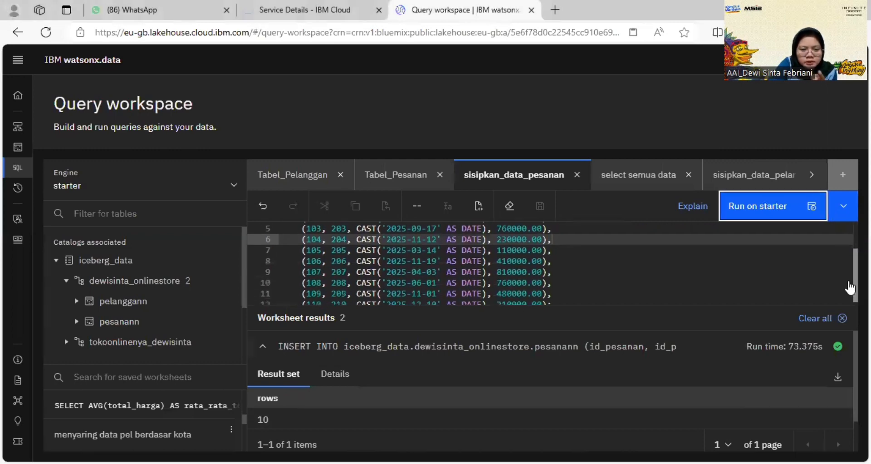
pyautogui.scroll(1, 845, 270)
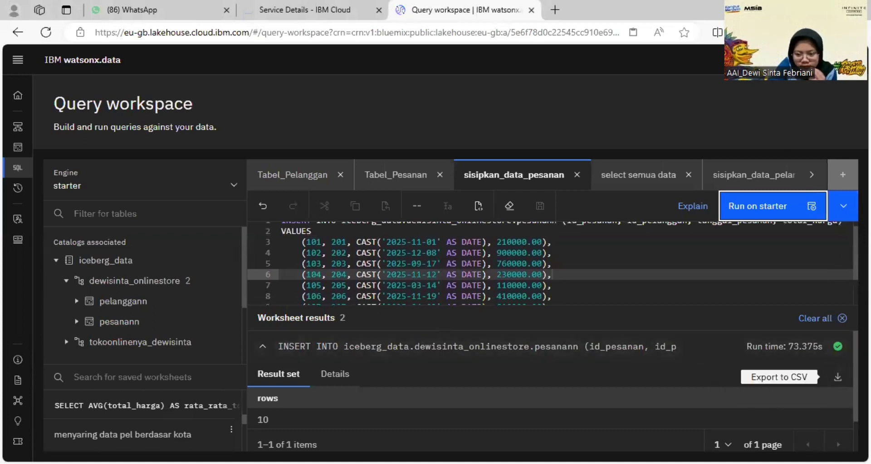
pyautogui.scroll(-2, 848, 436)
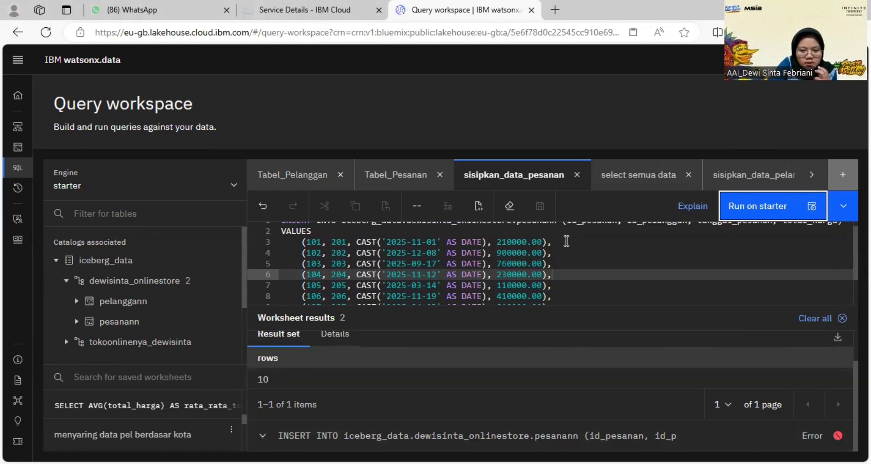
# Change the target table of the INSERT statement in the sisipkan_data_pelanggan worksheet to pelanggann
pyautogui.click(732, 182)
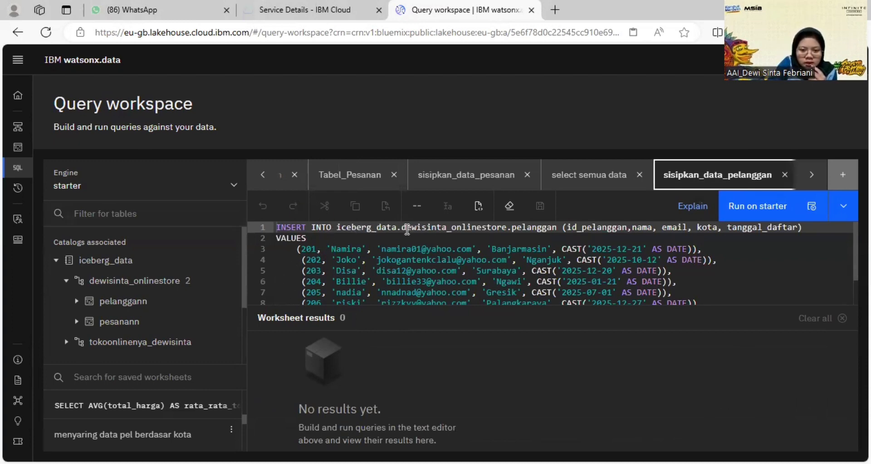
pyautogui.moveTo(407, 229); pyautogui.dragTo(522, 234)
pyautogui.click(532, 229)
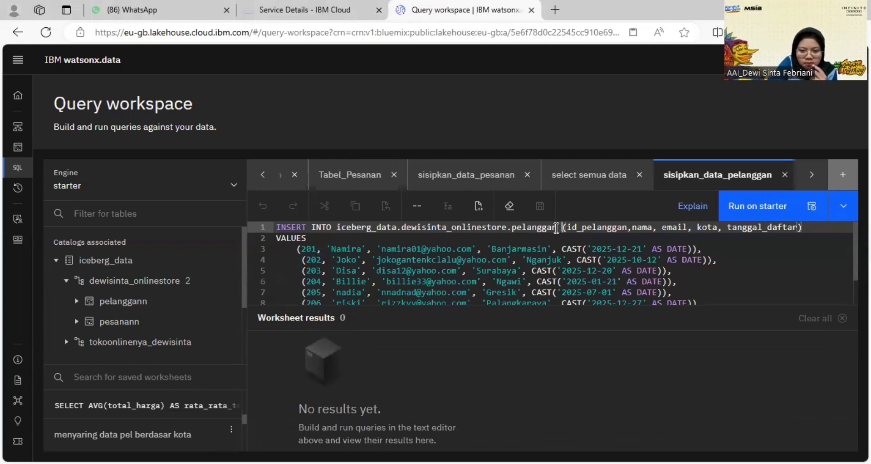
pyautogui.click(556, 228)
pyautogui.write('n')
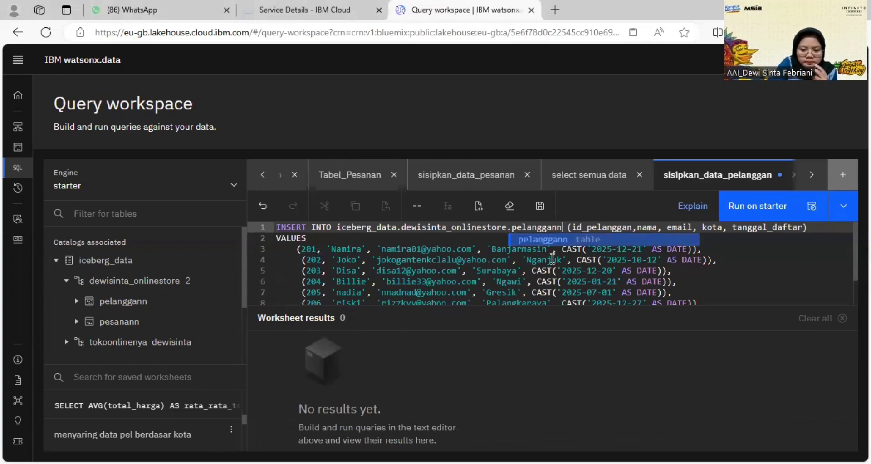
pyautogui.click(568, 228)
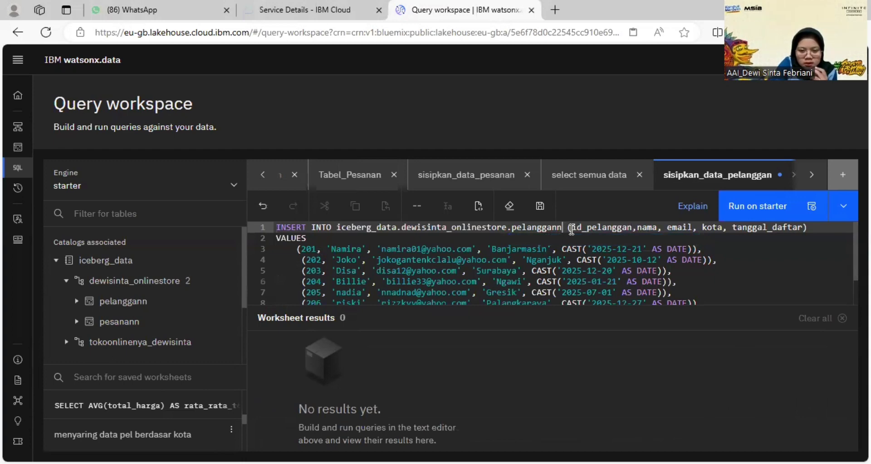
# Check the INSERT statement's column list and customer rows, run it on the starter engine, and compare the inserted row count with the values
pyautogui.moveTo(568, 229); pyautogui.dragTo(722, 236)
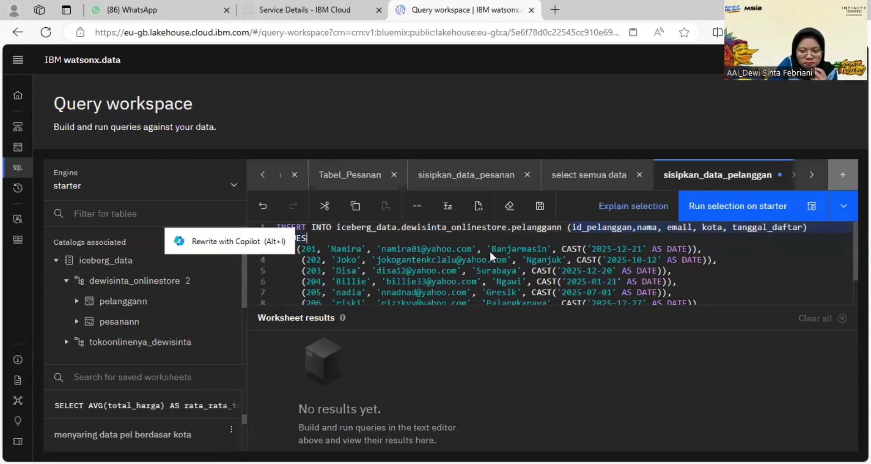
pyautogui.click(416, 257)
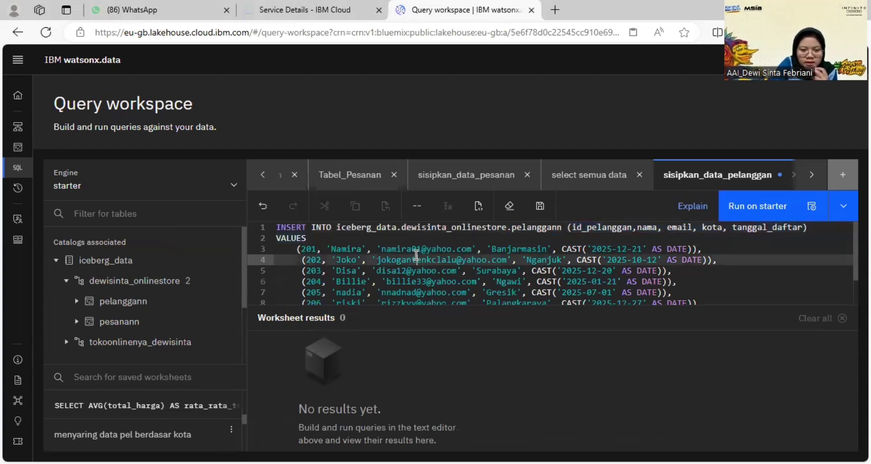
pyautogui.moveTo(300, 249); pyautogui.dragTo(551, 301)
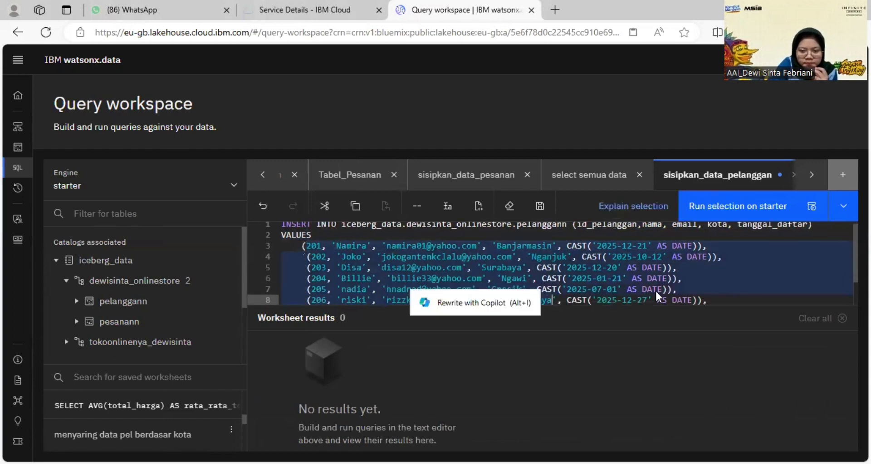
pyautogui.scroll(-2, 630, 299)
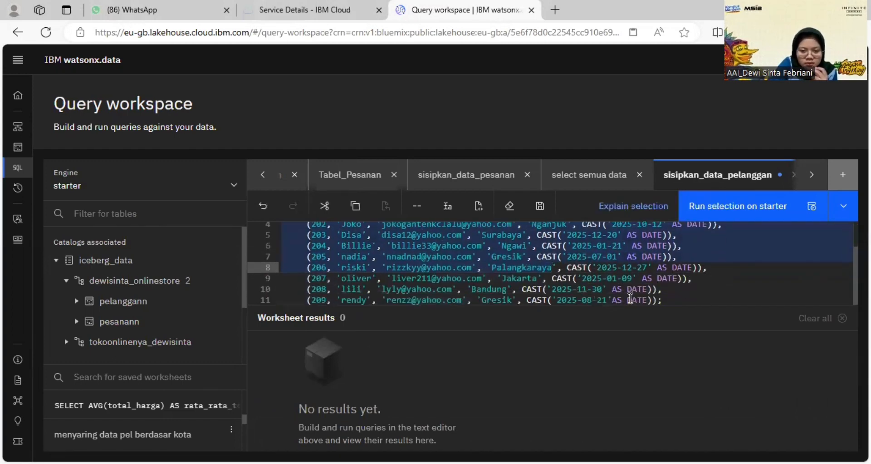
pyautogui.click(732, 205)
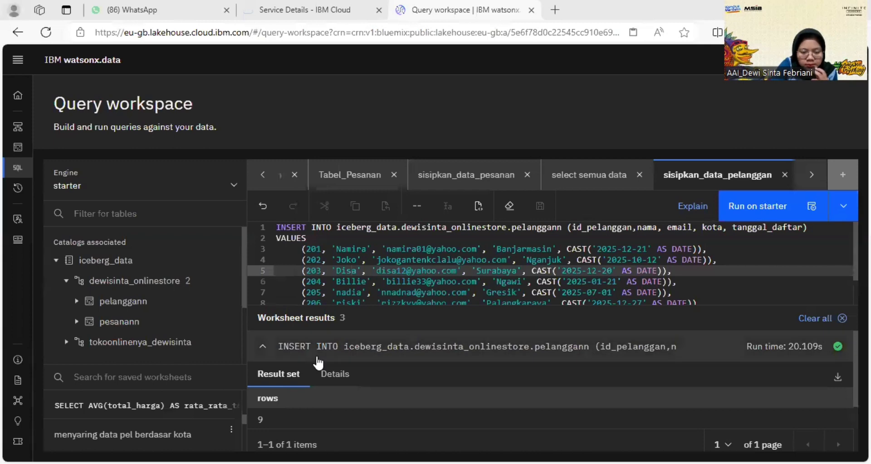
pyautogui.doubleClick(262, 408)
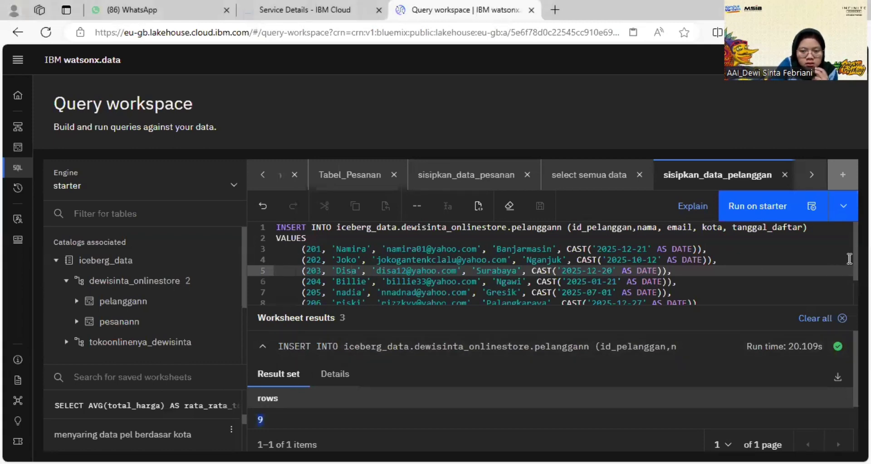
pyautogui.scroll(-2, 410, 289)
pyautogui.scroll(1, 409, 289)
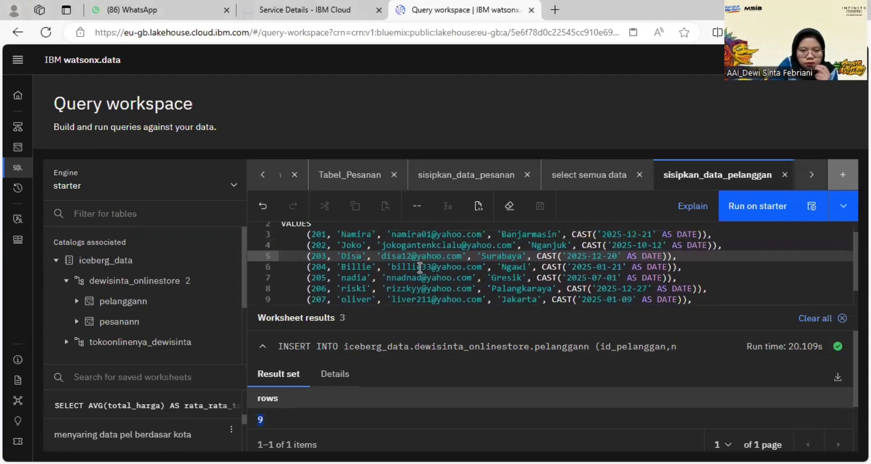
# Change the table queried in the select semua data worksheet to pelanggann and save the worksheet
pyautogui.click(585, 179)
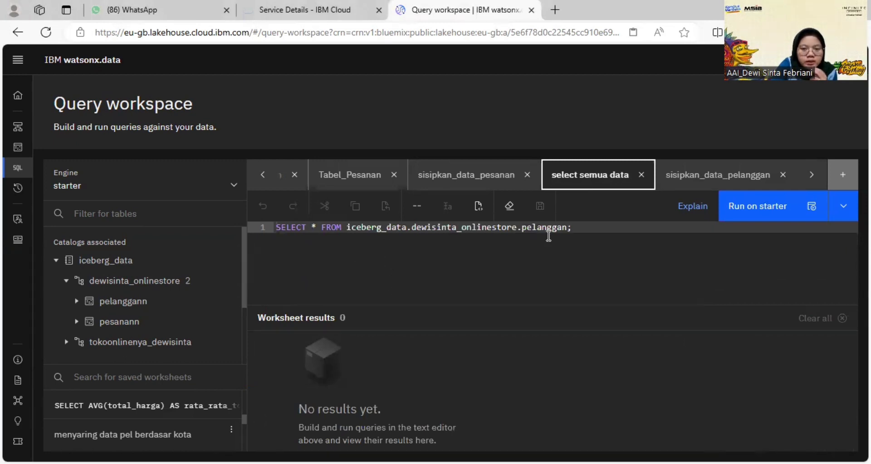
pyautogui.click(565, 228)
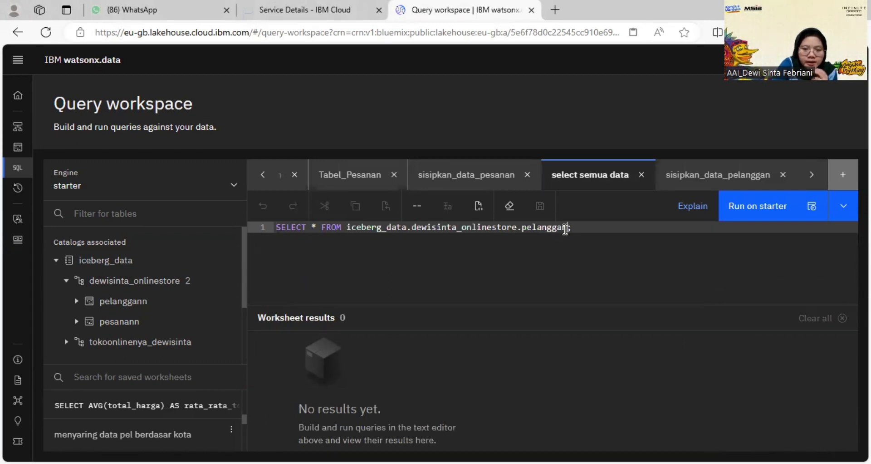
pyautogui.write('n')
pyautogui.click(540, 206)
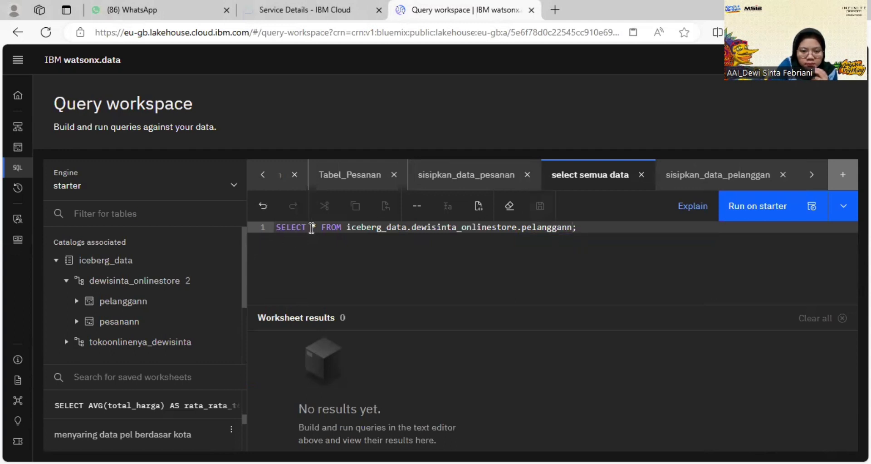
# Check the column selection, schema and table in the SELECT * query and run it on the starter engine
pyautogui.moveTo(311, 225); pyautogui.dragTo(316, 225)
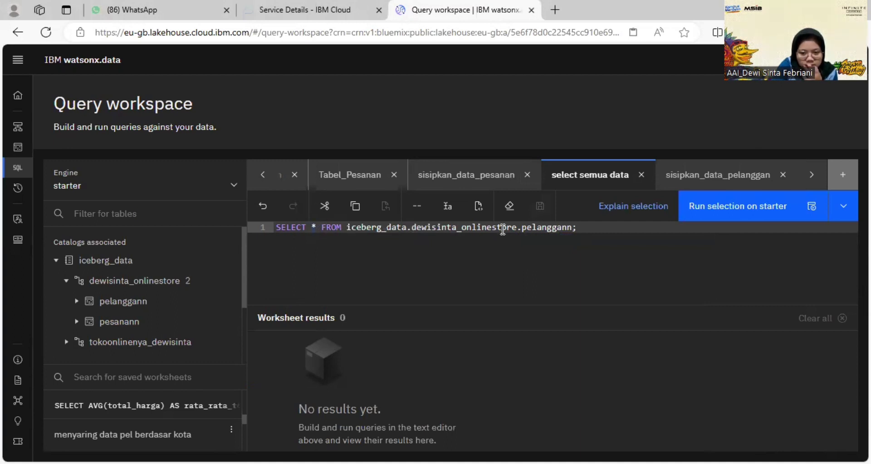
pyautogui.moveTo(522, 227); pyautogui.dragTo(564, 230)
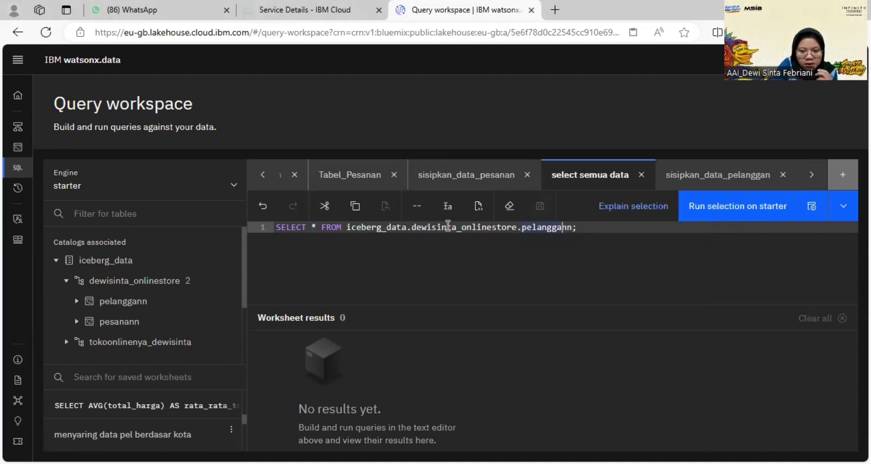
pyautogui.moveTo(448, 226); pyautogui.dragTo(478, 227)
pyautogui.click(608, 255)
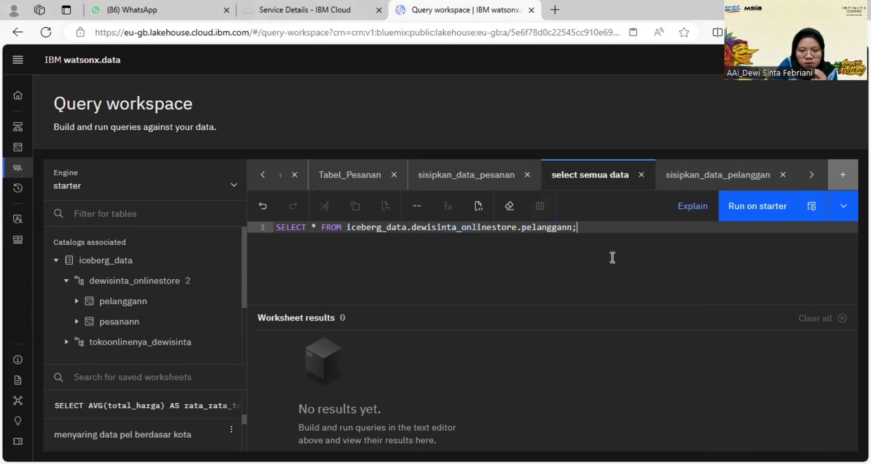
pyautogui.click(765, 212)
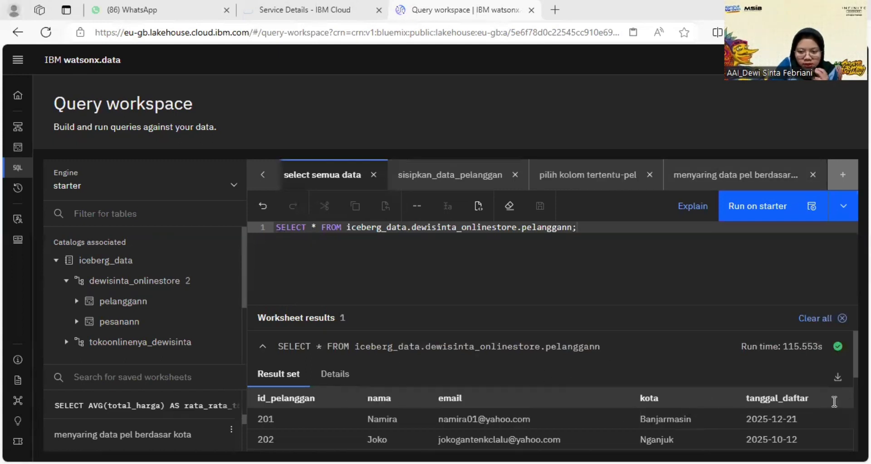
# Examine the customer rows returned from the pelanggann table, through to the end of the first results page
pyautogui.scroll(-2, 384, 345)
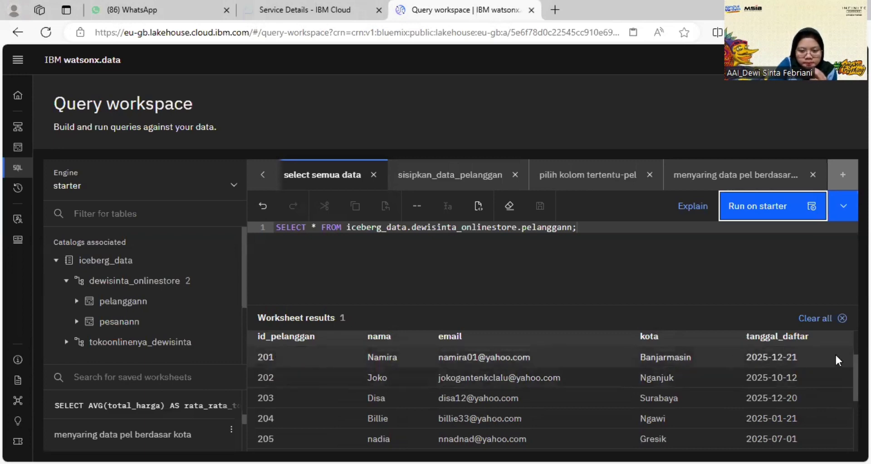
pyautogui.scroll(-3, 837, 360)
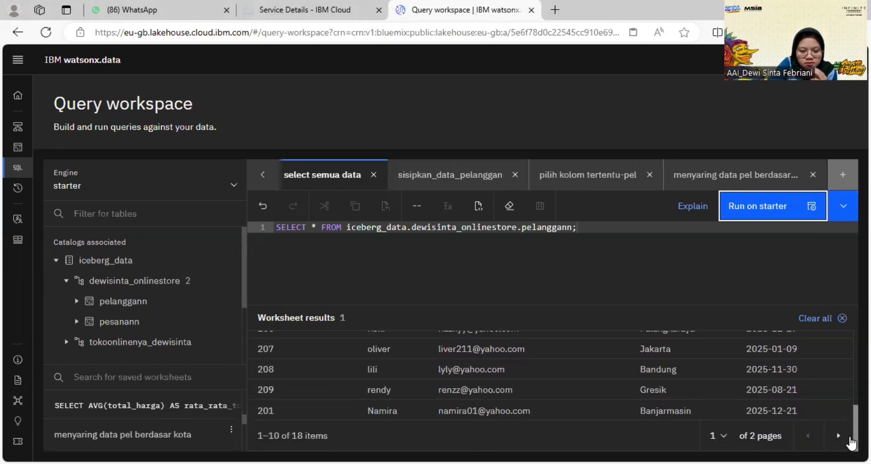
pyautogui.scroll(4, 846, 393)
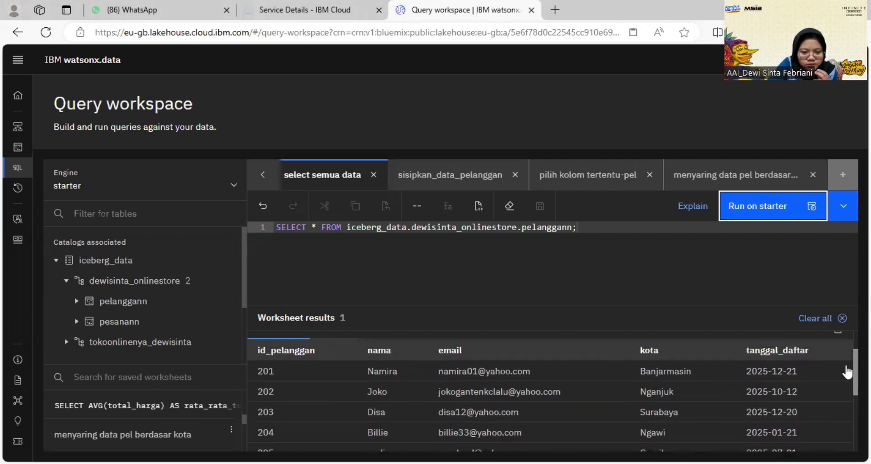
pyautogui.scroll(-4, 838, 398)
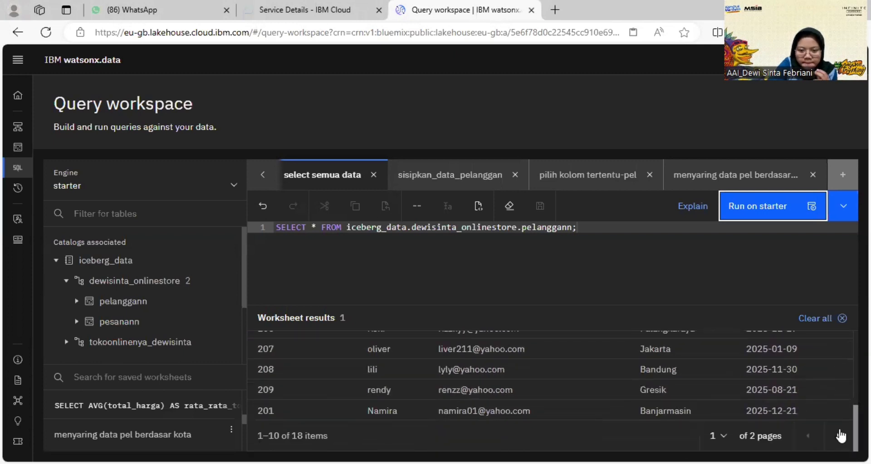
pyautogui.scroll(4, 840, 399)
pyautogui.scroll(-2, 837, 372)
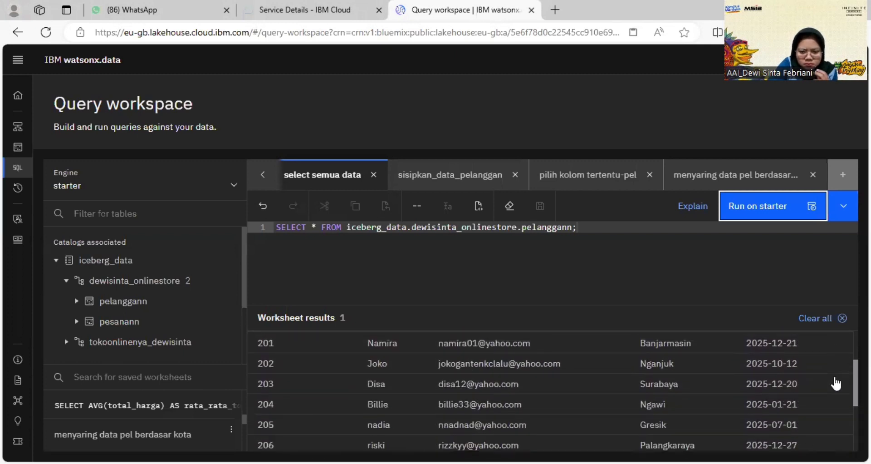
pyautogui.scroll(-3, 835, 399)
pyautogui.scroll(5, 835, 390)
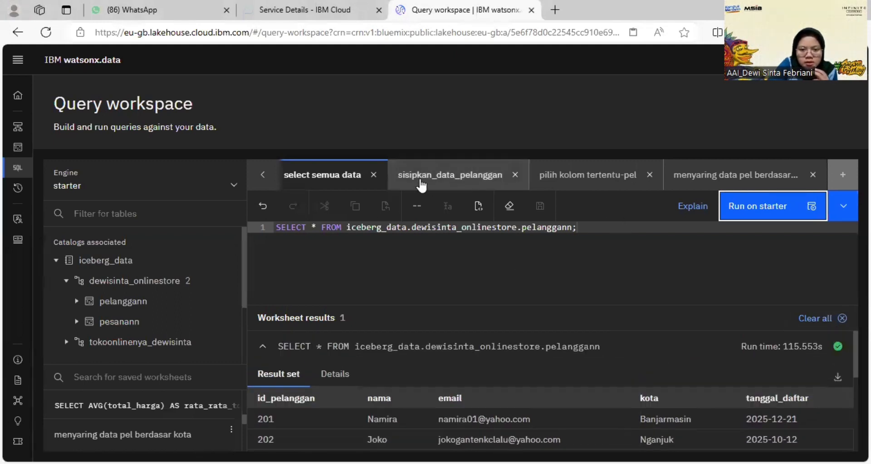
# Change the source table of the email and kota query in the pilih kolom tertentu-pel worksheet to pelanggann and save it
pyautogui.click(568, 178)
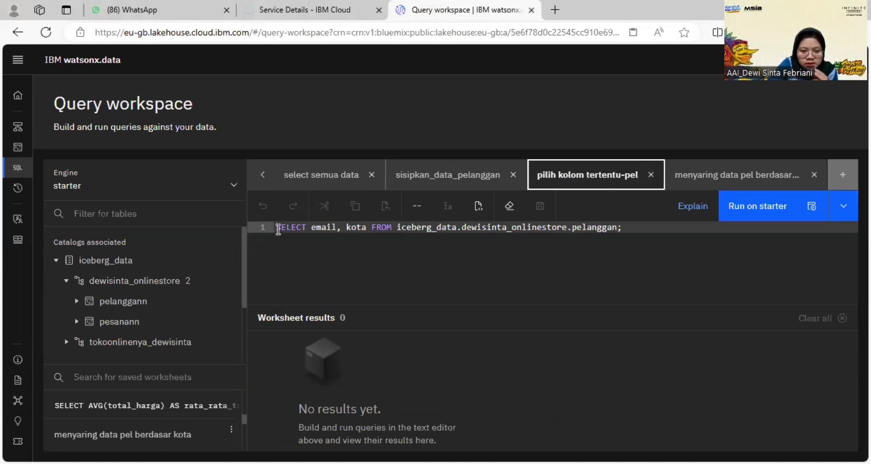
pyautogui.moveTo(276, 227); pyautogui.dragTo(338, 228)
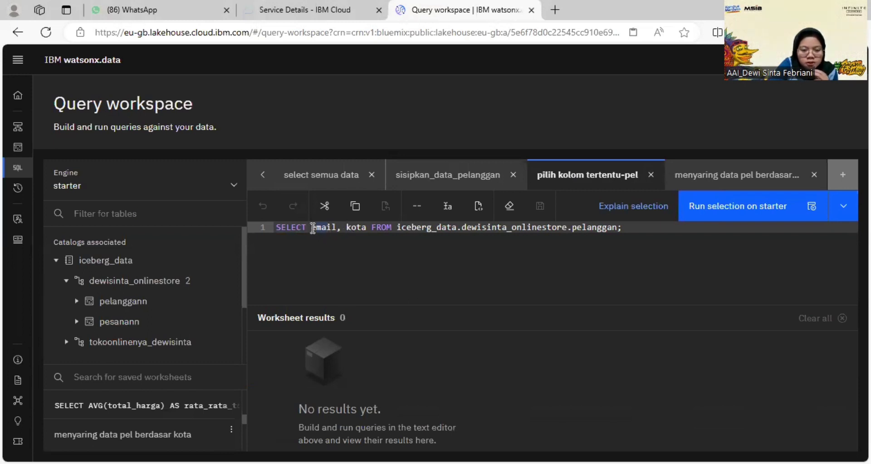
pyautogui.click(338, 242)
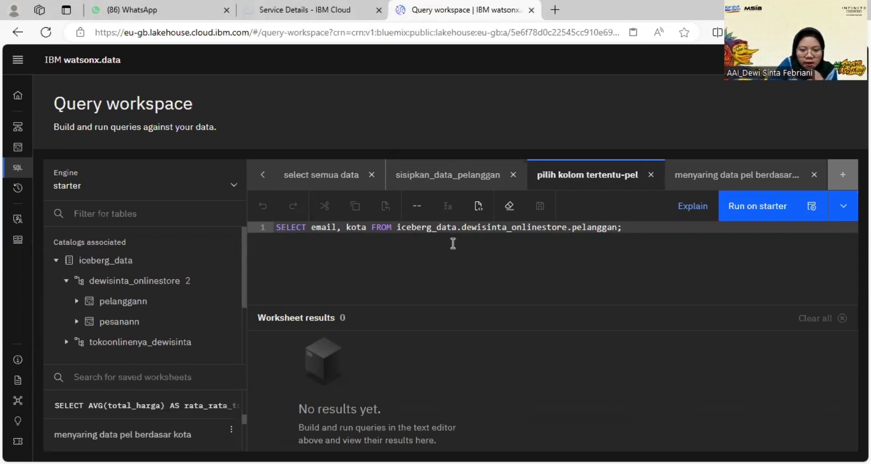
pyautogui.keyDown('shift'); pyautogui.click(573, 227); pyautogui.keyUp('shift')
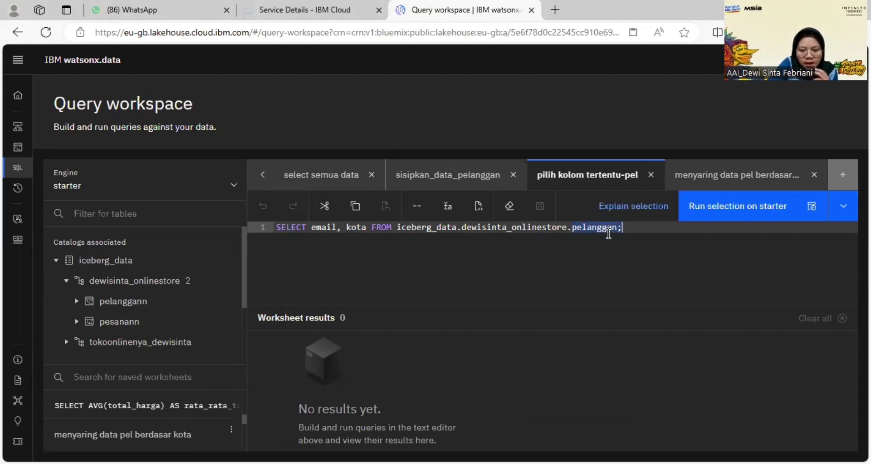
pyautogui.click(614, 257)
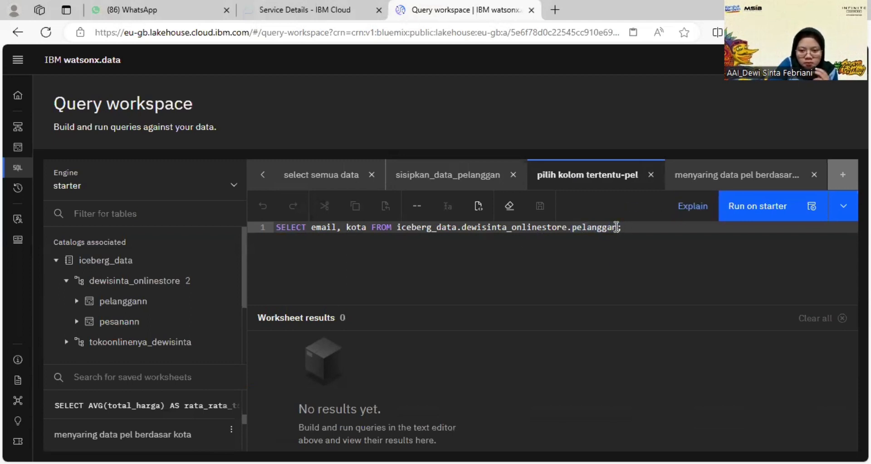
pyautogui.click(616, 226)
pyautogui.write('n')
pyautogui.click(614, 239)
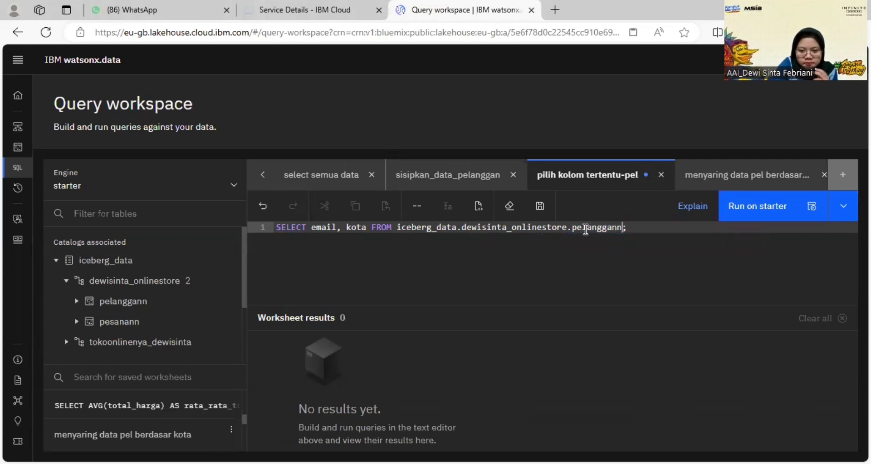
pyautogui.click(542, 206)
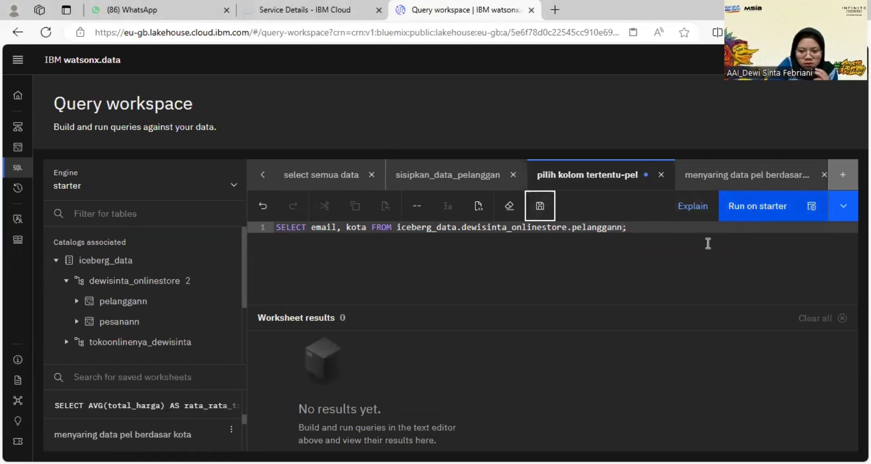
# Run the email and kota query on the starter engine and review the returned rows
pyautogui.click(735, 211)
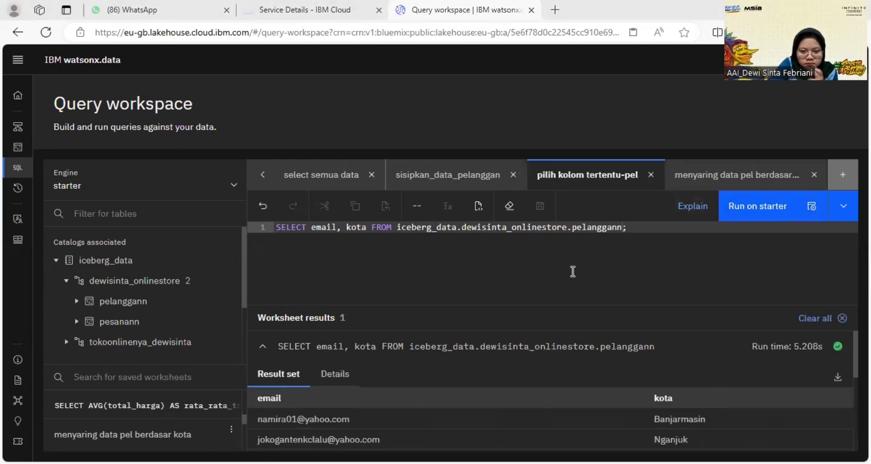
pyautogui.scroll(-1, 553, 391)
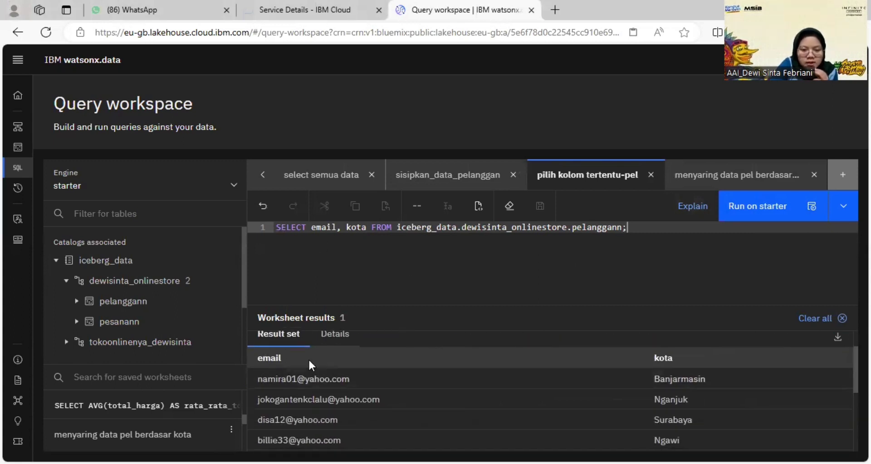
pyautogui.click(516, 286)
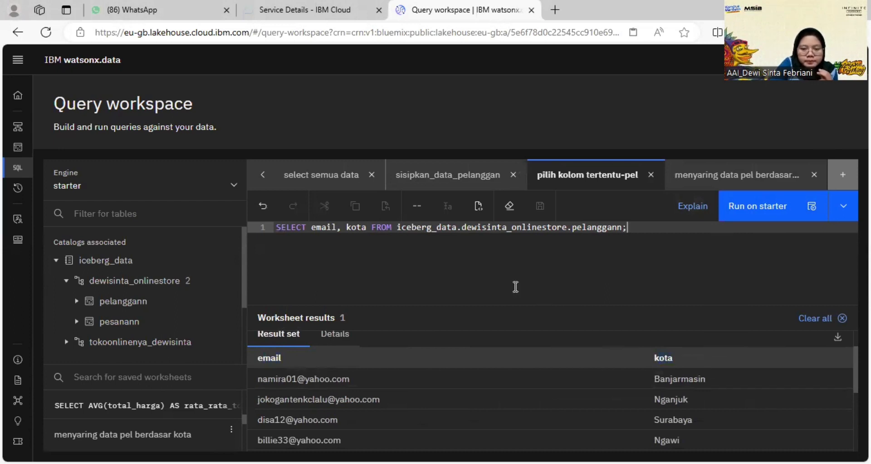
pyautogui.scroll(-4, 852, 416)
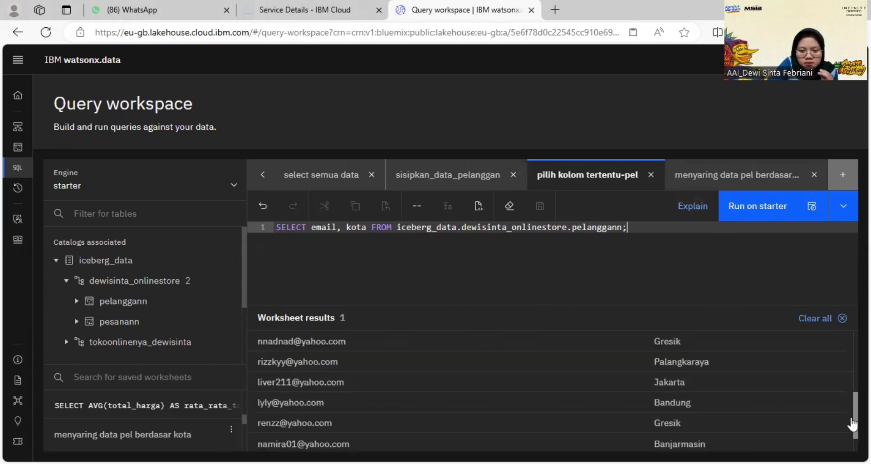
# In the menyaring data pel berdasar kota worksheet, change the source table of the Gresik filter query to pelanggann and save it
pyautogui.scroll(3, 852, 382)
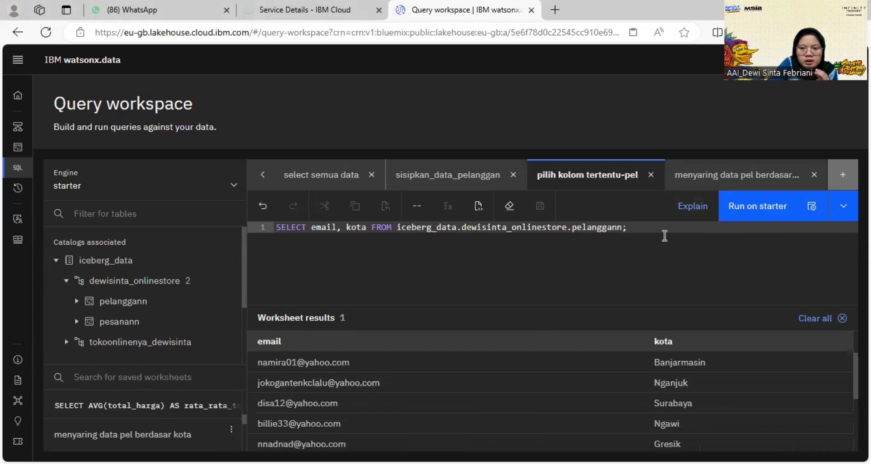
pyautogui.click(693, 180)
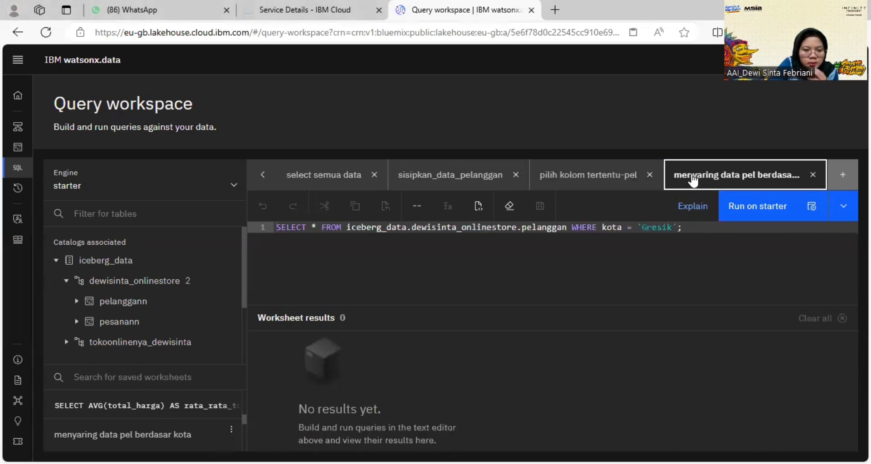
pyautogui.click(380, 256)
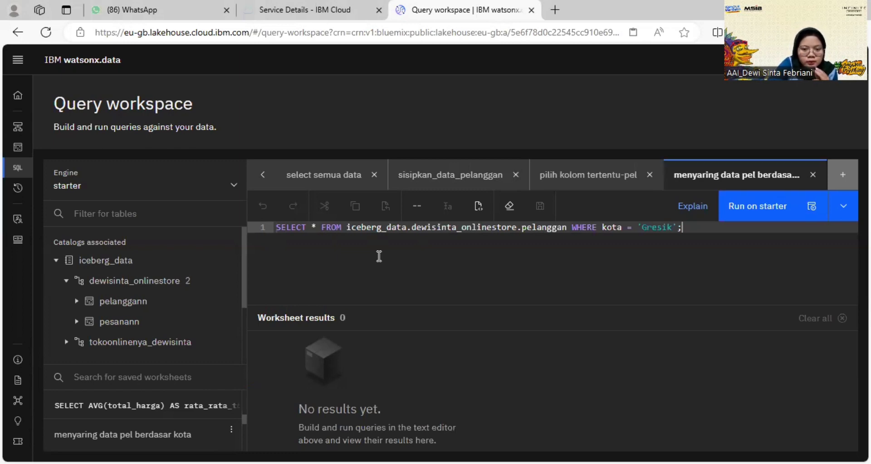
pyautogui.doubleClick(279, 229)
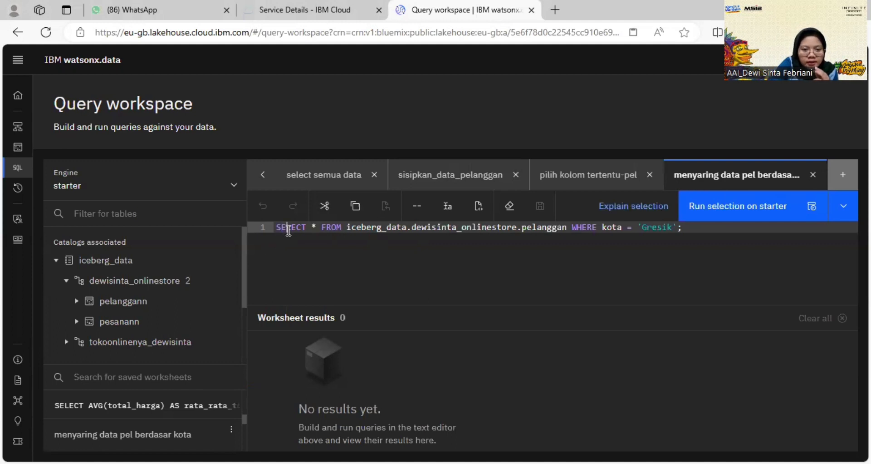
pyautogui.click(312, 227)
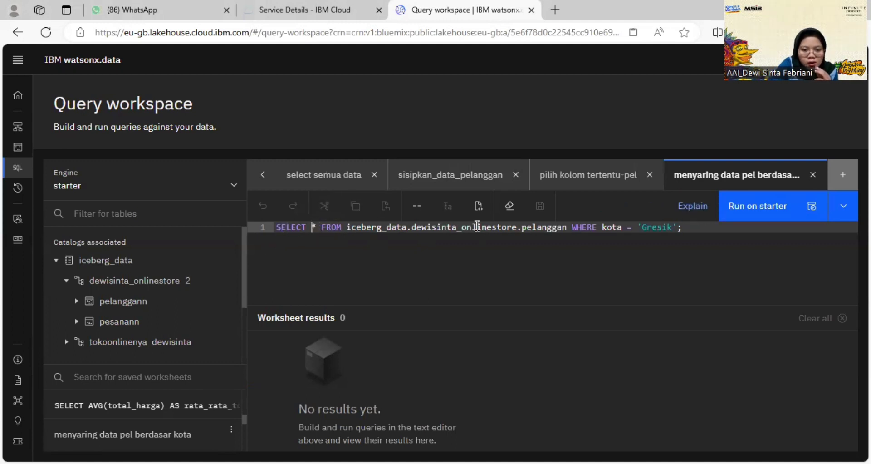
pyautogui.click(568, 229)
pyautogui.write('n')
pyautogui.click(540, 205)
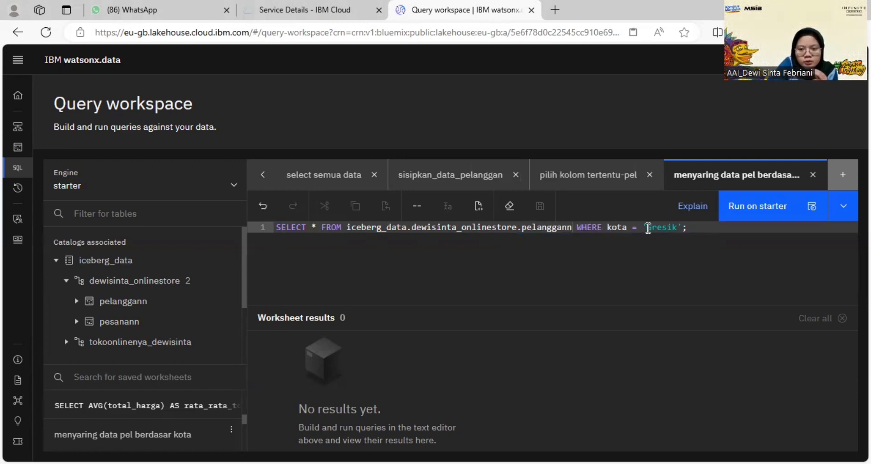
# Check the WHERE condition kota = 'Gresik' and try to run only that selected text on the starter engine
pyautogui.moveTo(648, 229); pyautogui.dragTo(676, 228)
pyautogui.click(586, 268)
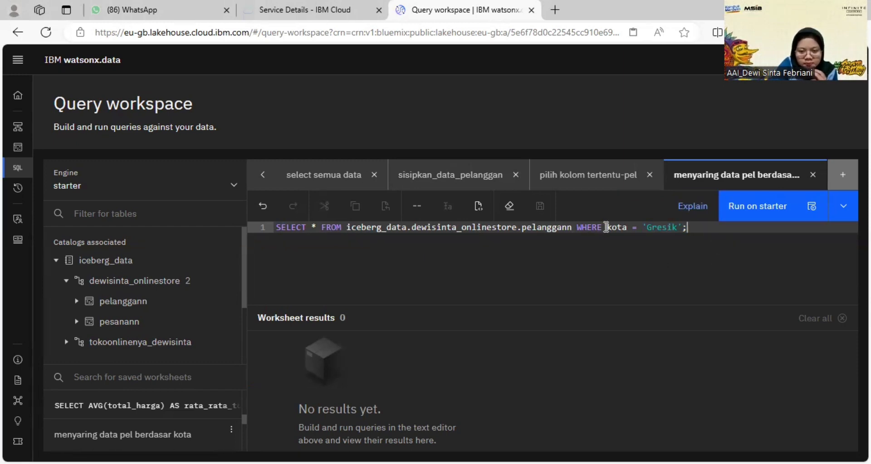
pyautogui.moveTo(607, 228); pyautogui.dragTo(632, 230)
pyautogui.click(672, 228)
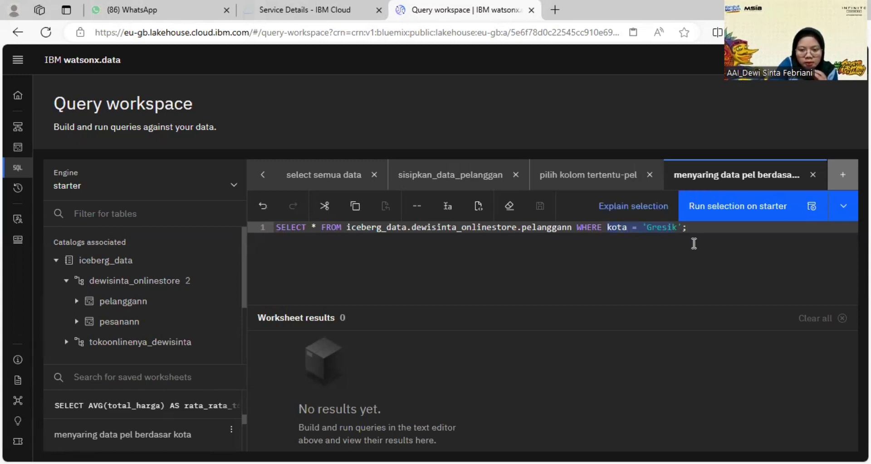
pyautogui.click(729, 217)
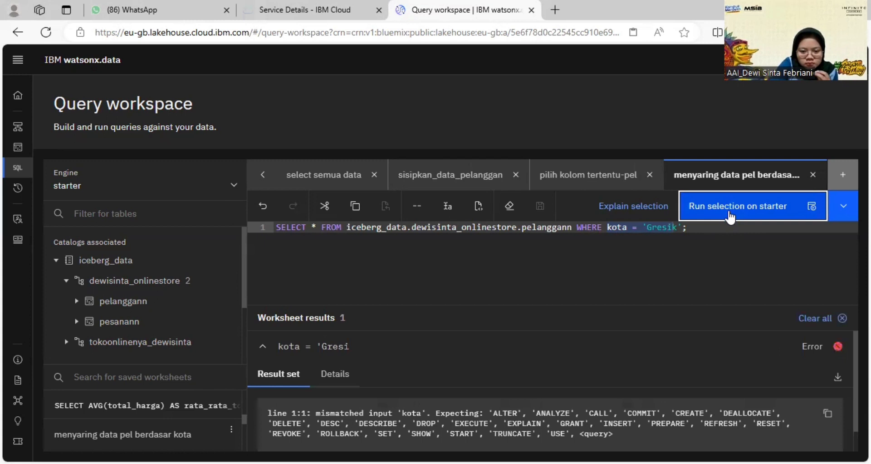
# Run the full kota = 'Gresik' filter query on the starter engine and review the kota values in the returned rows
pyautogui.click(697, 283)
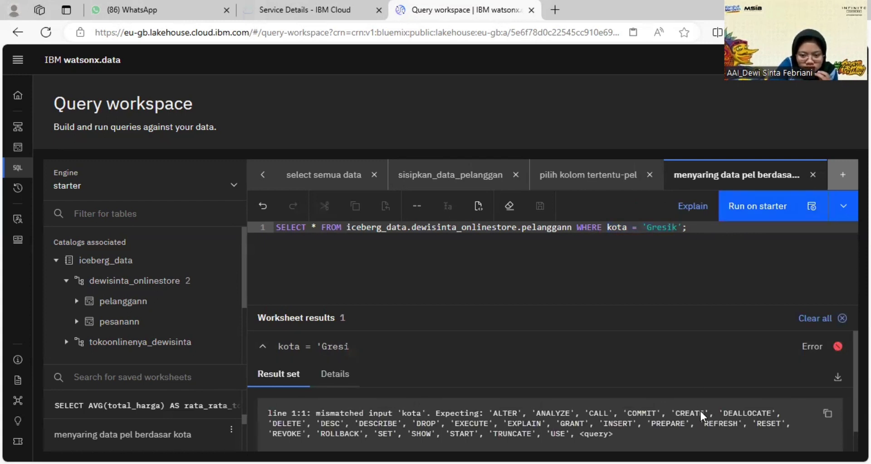
pyautogui.hotkey('ctrl', 'Return')
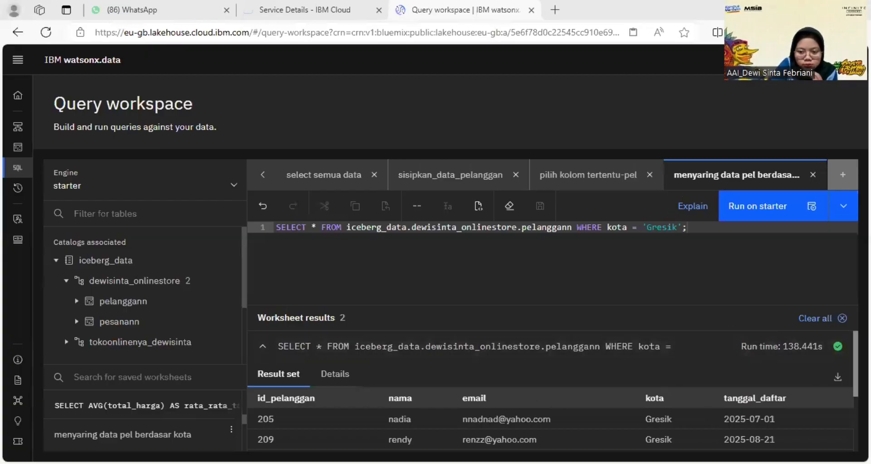
pyautogui.scroll(-2, 549, 385)
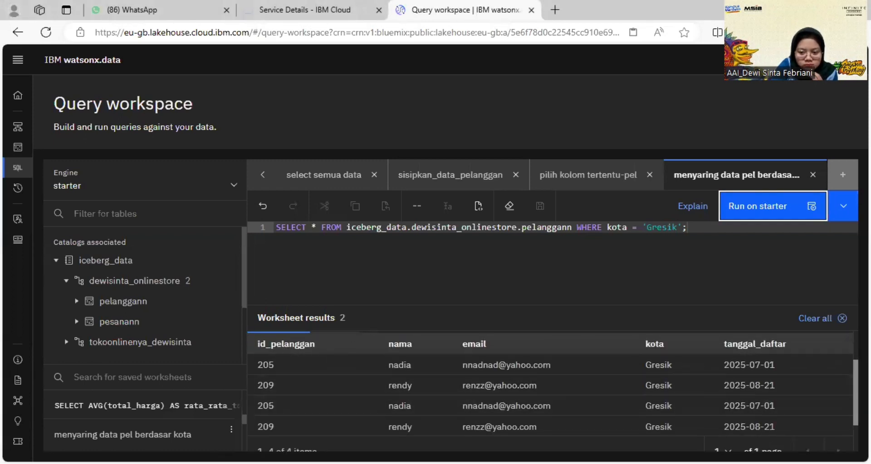
pyautogui.scroll(1, 549, 390)
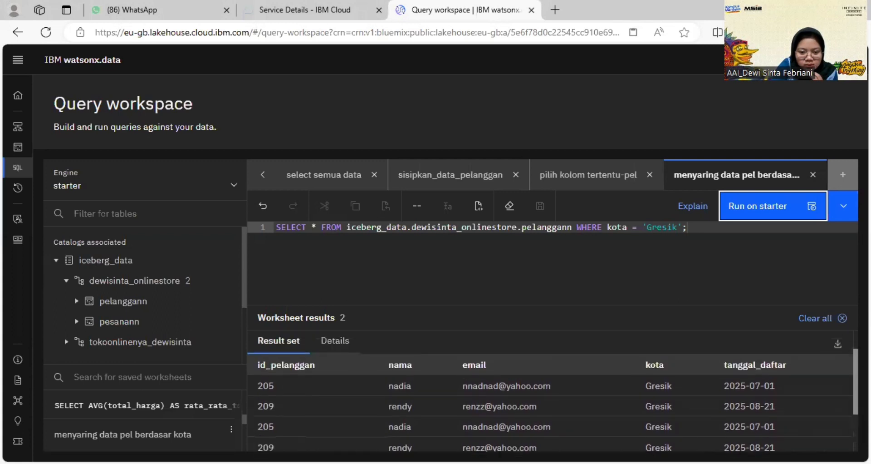
pyautogui.moveTo(855, 382)
pyautogui.mouseDown()
pyautogui.moveTo(851, 420)
pyautogui.moveTo(853, 390)
pyautogui.mouseUp()
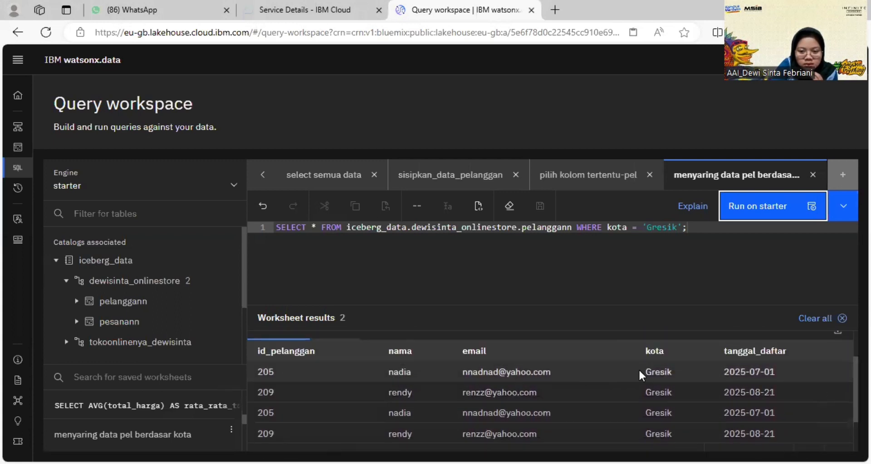
pyautogui.moveTo(645, 371); pyautogui.dragTo(679, 399)
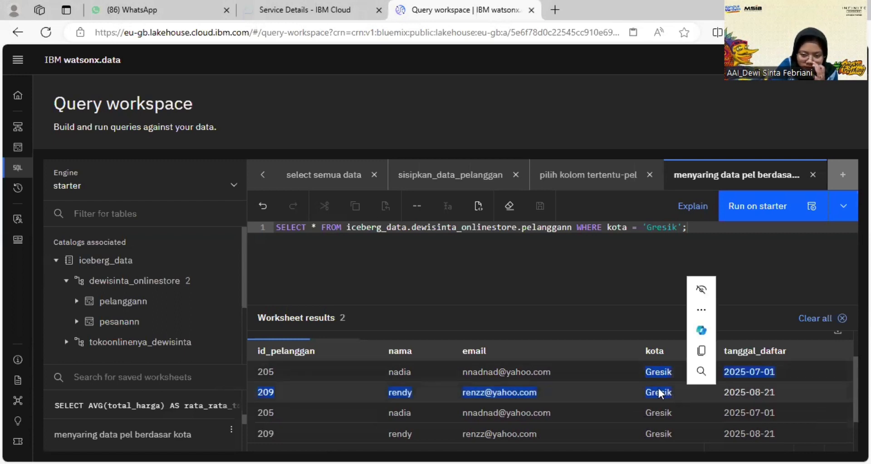
pyautogui.click(610, 269)
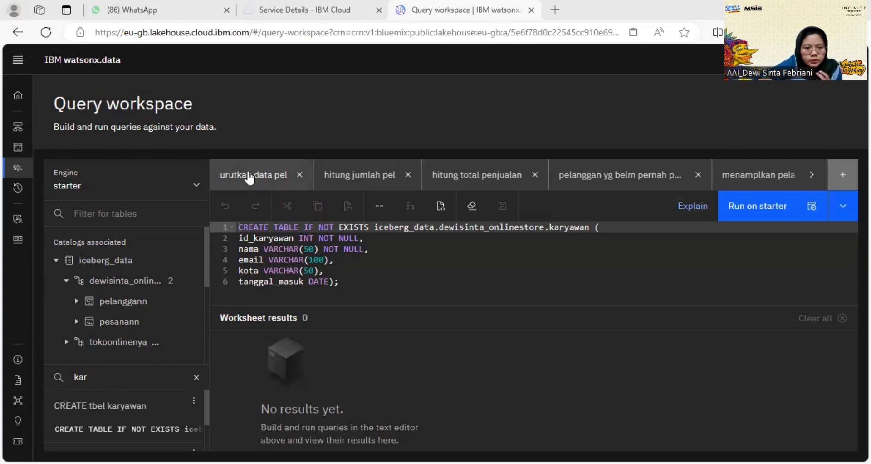
# In the urutkan data pel worksheet, change the source table of the ORDER BY nama asc query to pelanggann and save it
pyautogui.click(275, 176)
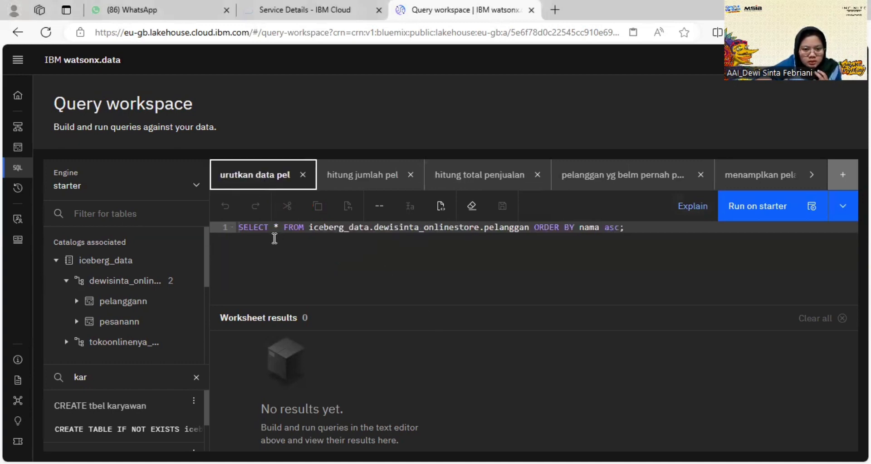
pyautogui.moveTo(240, 227); pyautogui.dragTo(265, 227)
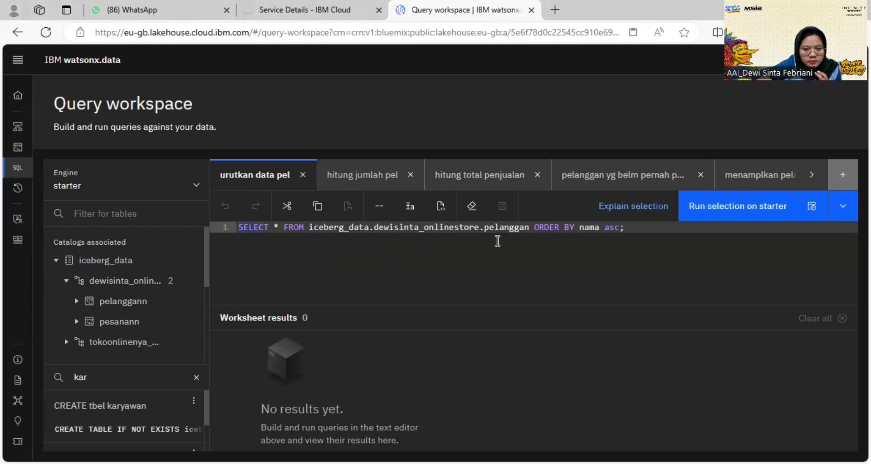
pyautogui.click(532, 225)
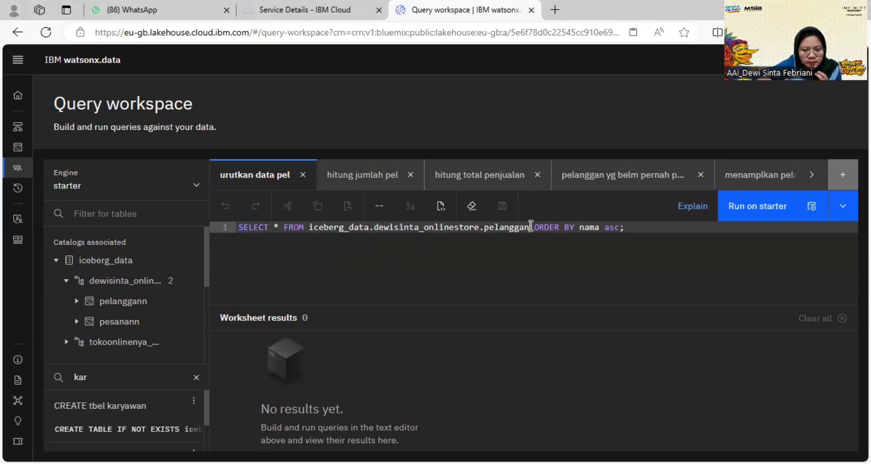
pyautogui.write('n')
pyautogui.press('Escape')
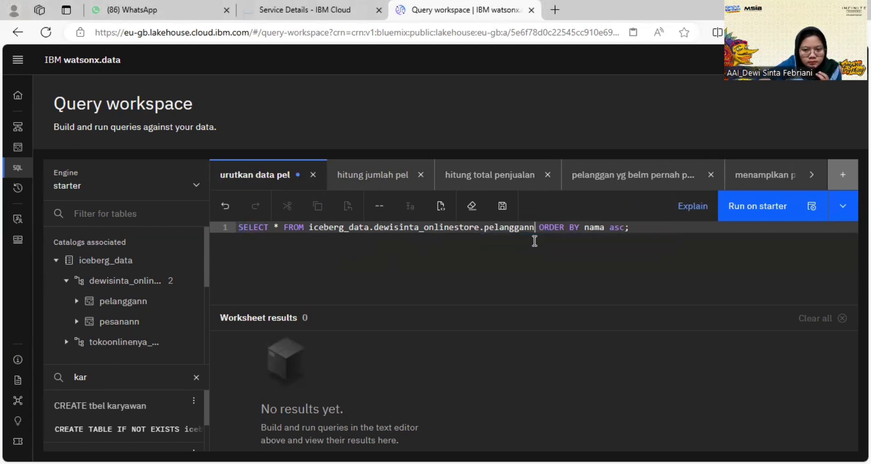
pyautogui.doubleClick(589, 229)
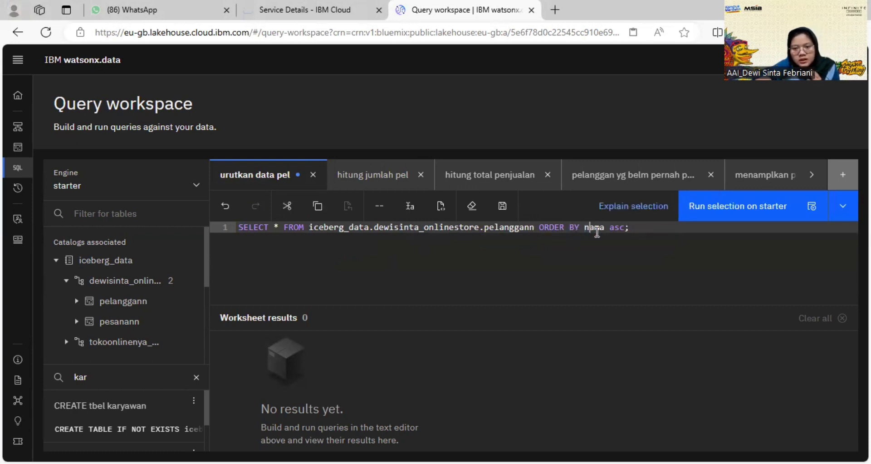
pyautogui.click(502, 208)
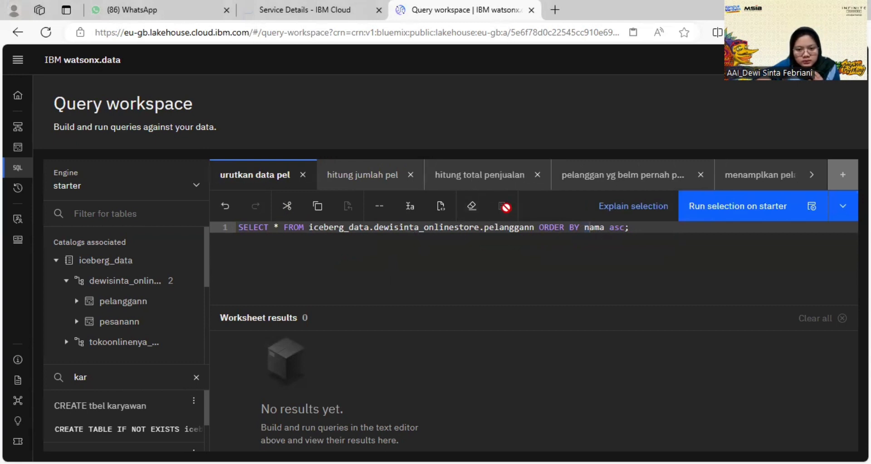
# Run the ORDER BY nama asc query on the starter engine and review the order of the returned customer rows
pyautogui.click(723, 205)
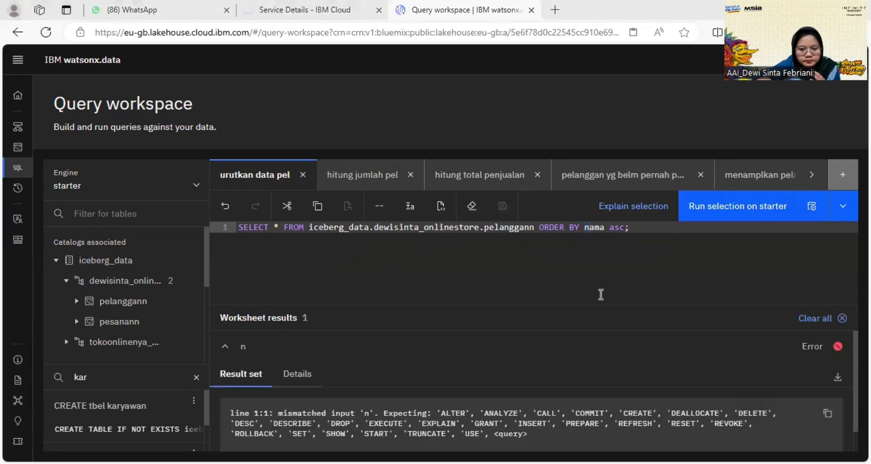
pyautogui.click(710, 226)
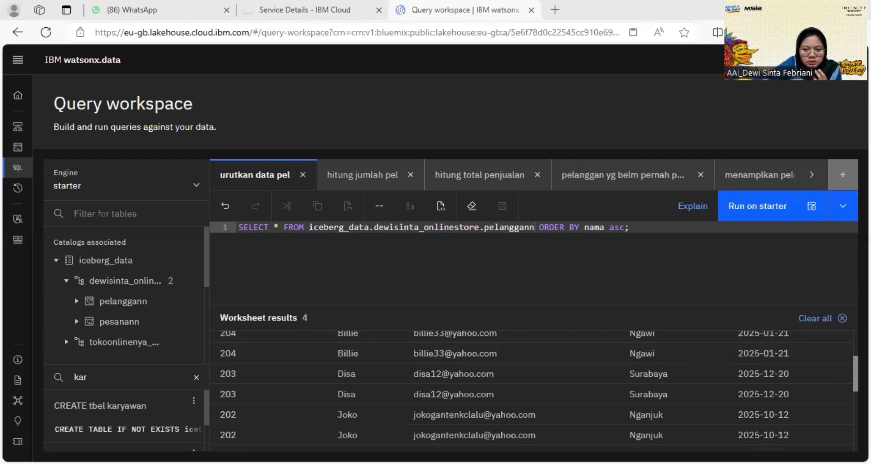
pyautogui.moveTo(856, 373); pyautogui.dragTo(856, 360)
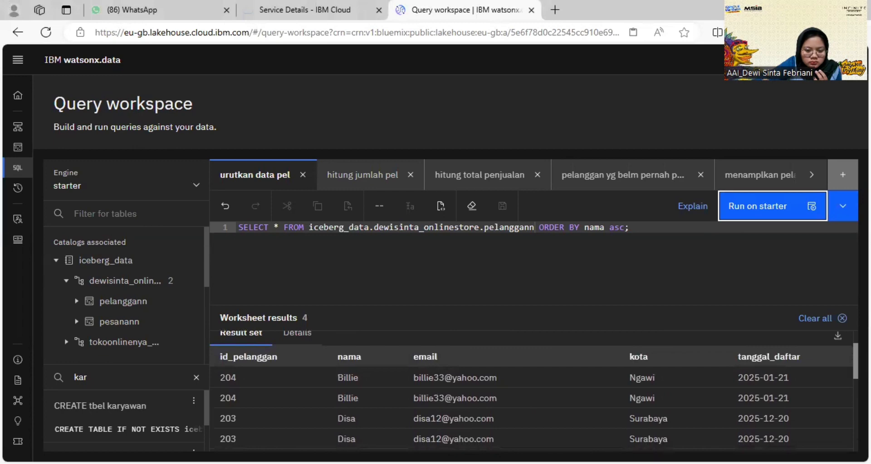
pyautogui.scroll(-1, 393, 355)
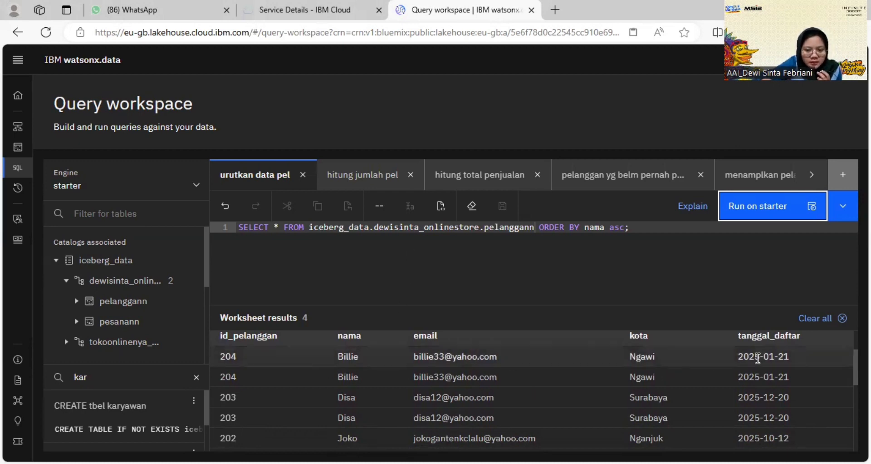
pyautogui.scroll(-3, 758, 359)
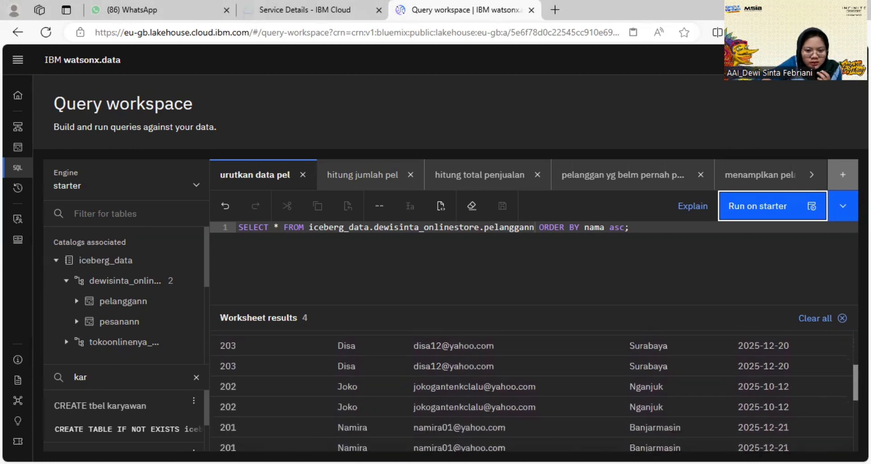
pyautogui.scroll(4, 534, 391)
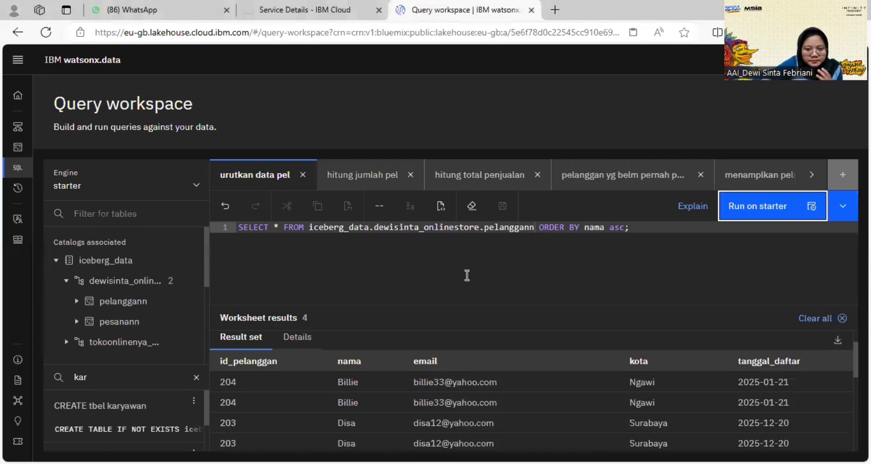
# In the hitung jumlah pel worksheet, change the source table of the COUNT(*) AS jumlah_pel query to pelanggann and save it
pyautogui.click(343, 182)
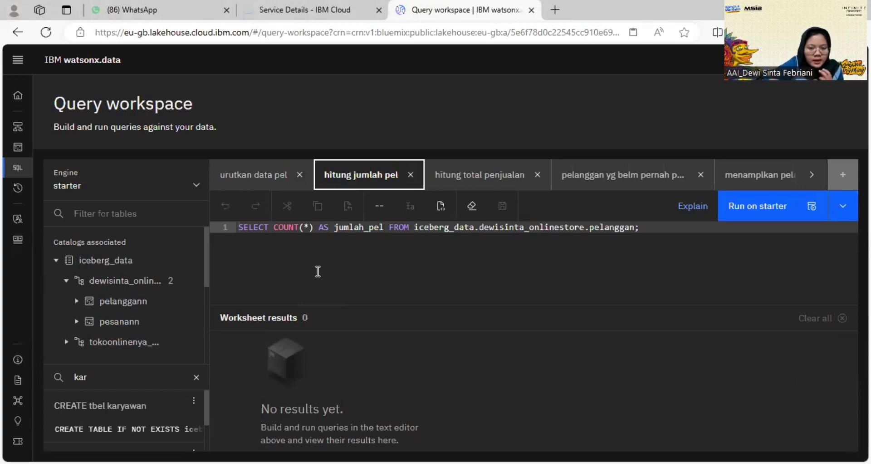
pyautogui.click(240, 227)
pyautogui.moveTo(240, 227); pyautogui.dragTo(302, 227)
pyautogui.click(304, 227)
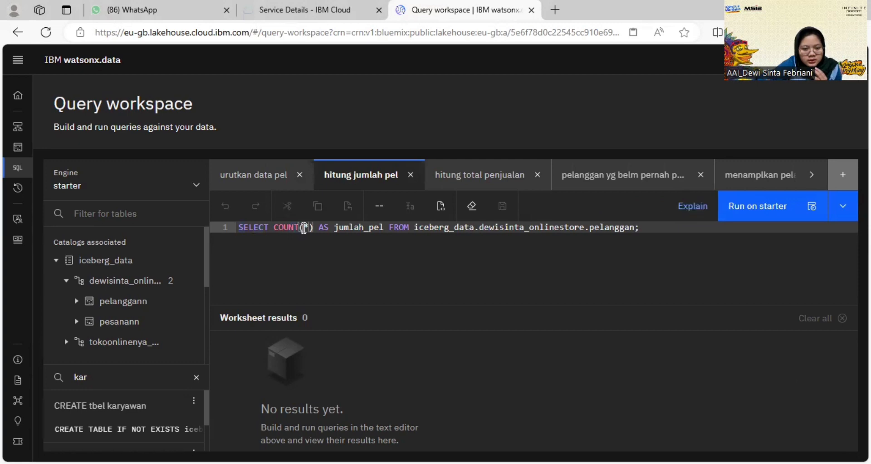
pyautogui.click(350, 268)
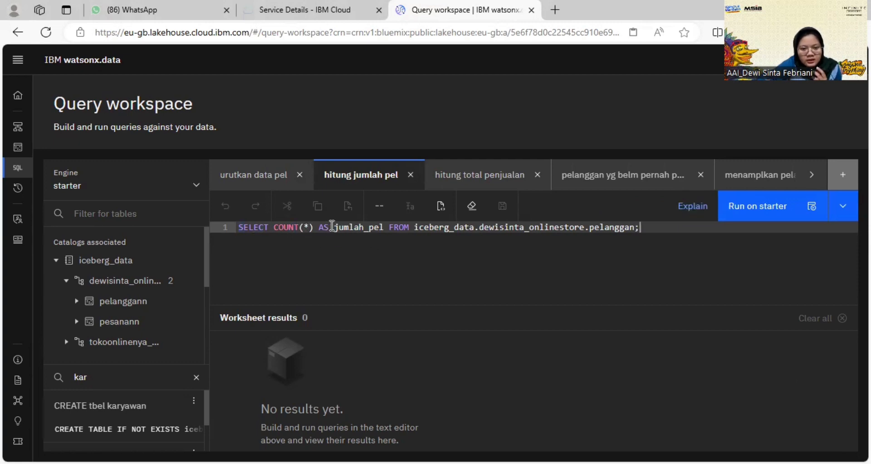
pyautogui.moveTo(334, 227); pyautogui.dragTo(365, 226)
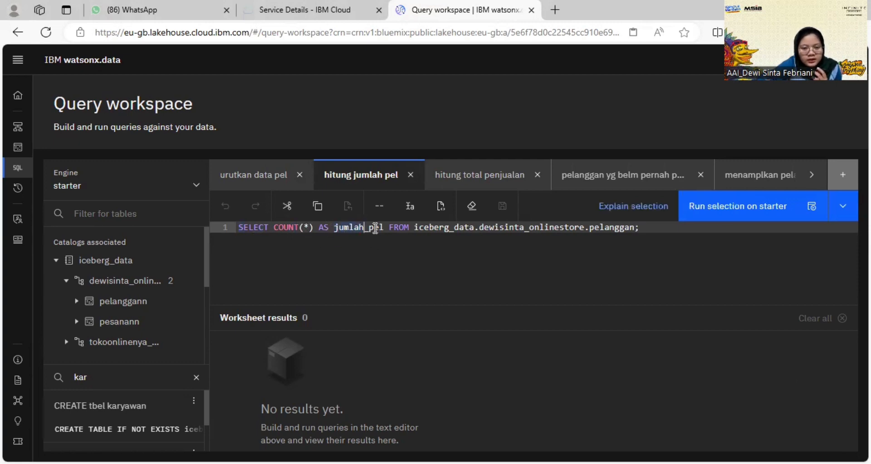
pyautogui.click(409, 247)
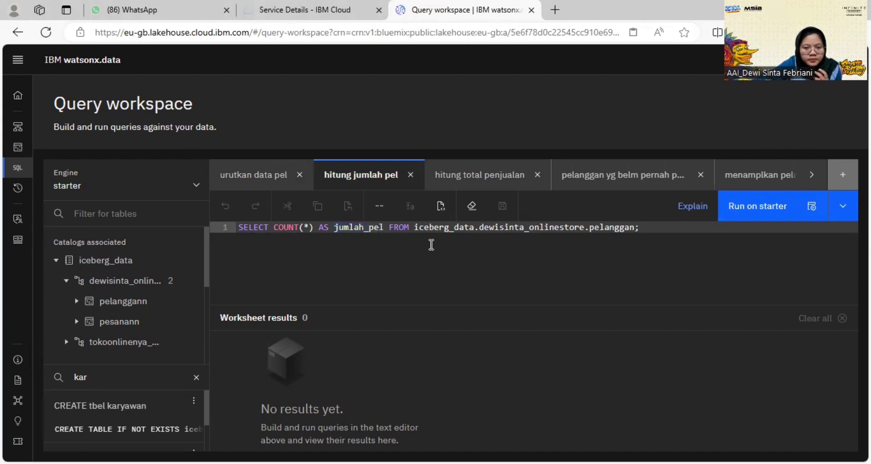
pyautogui.click(635, 227)
pyautogui.write('n')
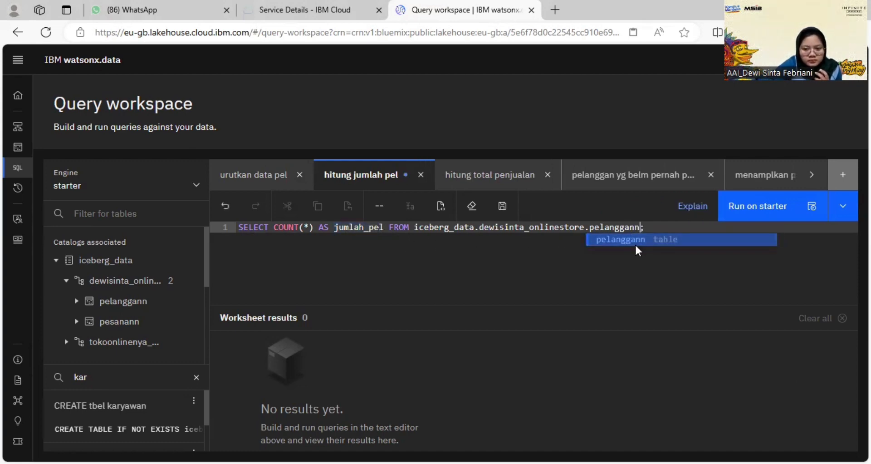
pyautogui.click(502, 206)
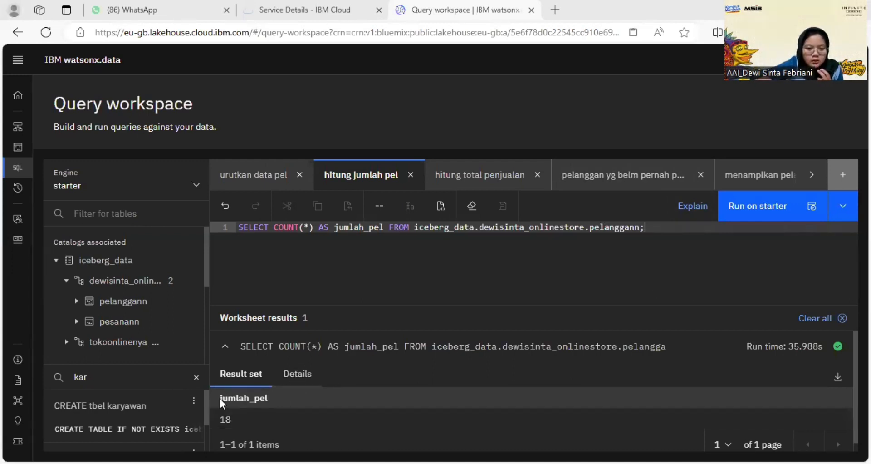
# Review the jumlah_pel value in the result set of the customer count query
pyautogui.moveTo(220, 398); pyautogui.dragTo(275, 399)
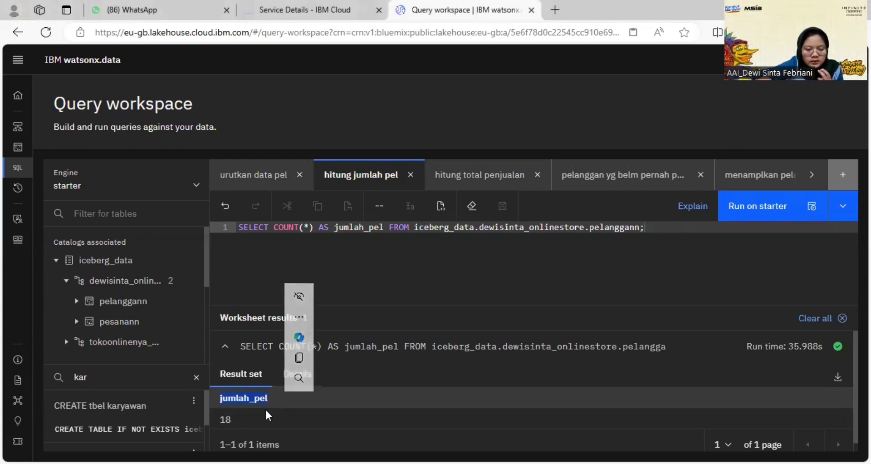
pyautogui.click(266, 411)
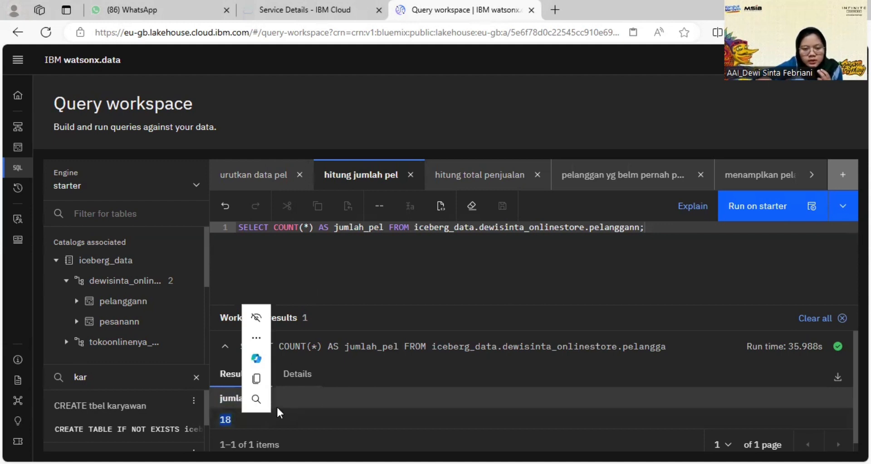
pyautogui.click(488, 259)
# In the hitung total penjualan worksheet, change the source table of the SUM(total_harga) AS total_penjualan query to pesanann and save it
pyautogui.click(442, 179)
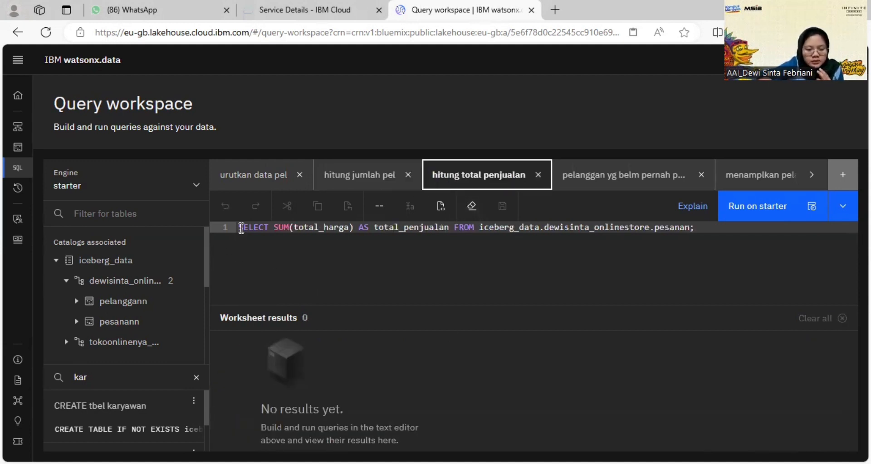
pyautogui.moveTo(238, 227); pyautogui.dragTo(363, 227)
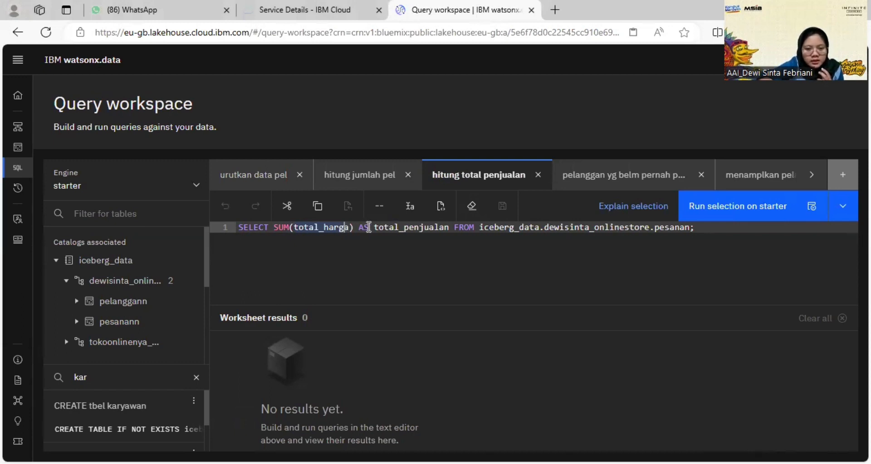
pyautogui.click(691, 228)
pyautogui.write('n;')
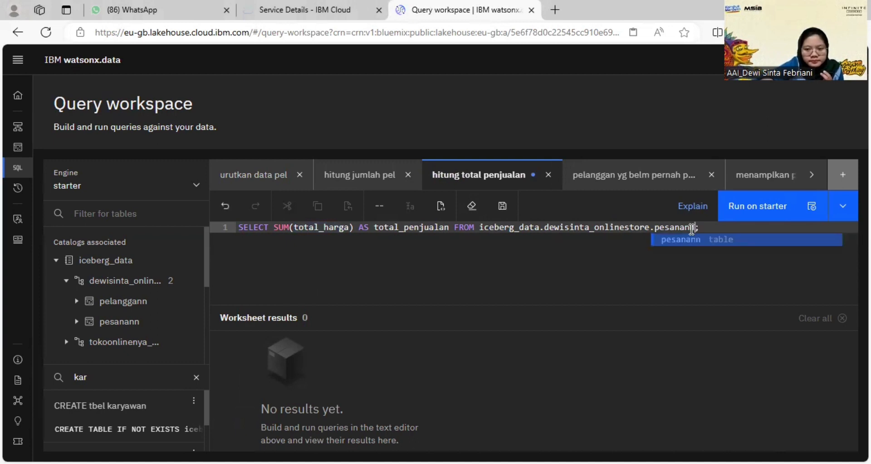
pyautogui.click(507, 209)
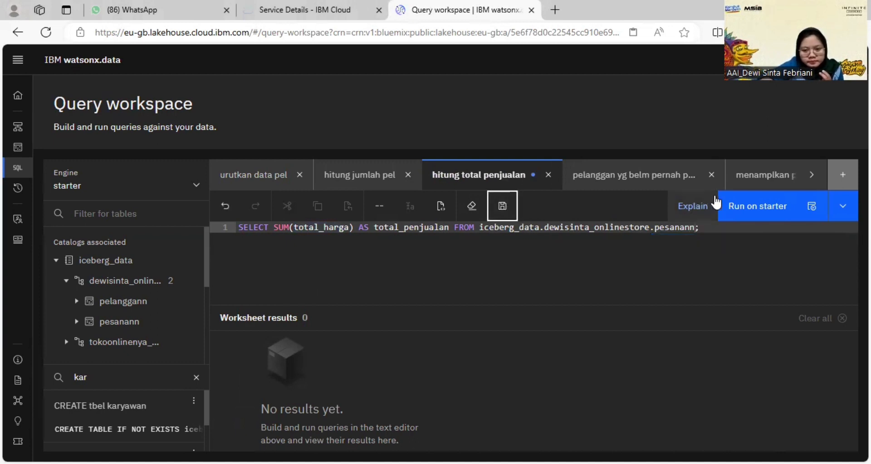
# Run the SUM(total_harga) query on the starter engine and review the total_penjualan value in the result set
pyautogui.click(733, 211)
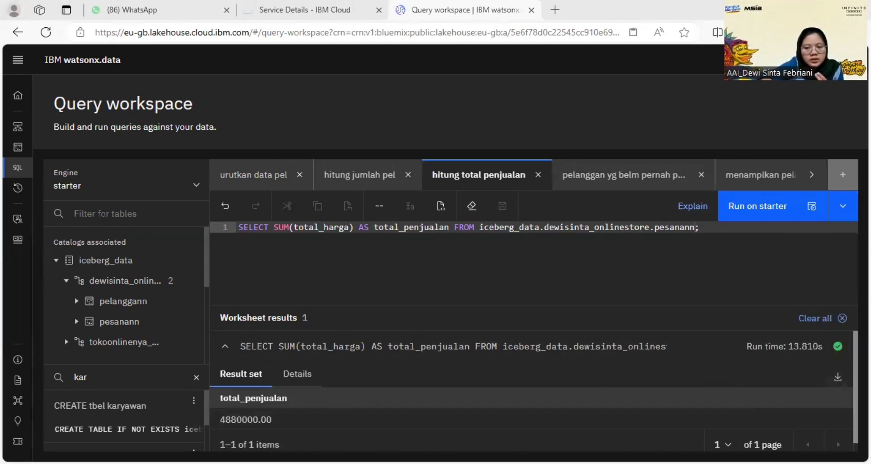
pyautogui.scroll(-2, 344, 352)
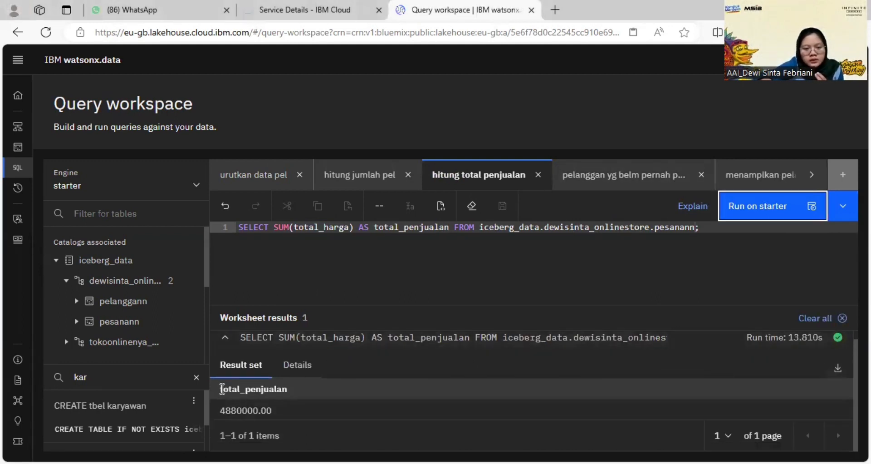
pyautogui.moveTo(221, 389); pyautogui.dragTo(289, 388)
pyautogui.click(224, 408)
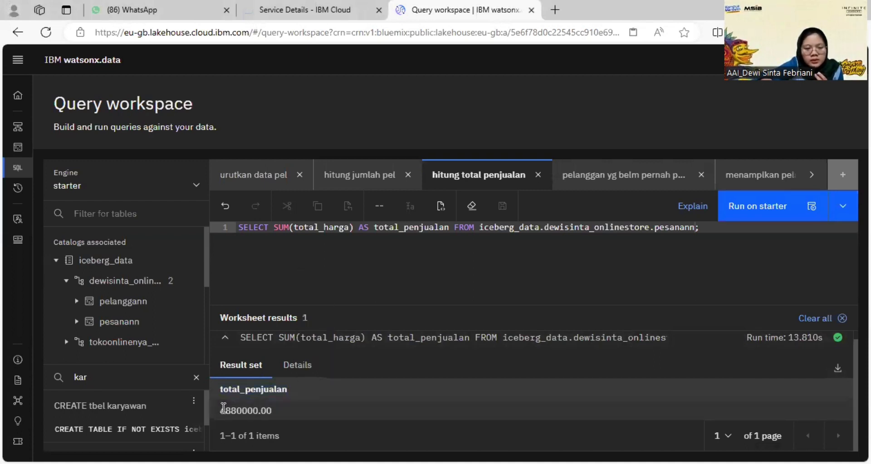
pyautogui.moveTo(219, 409); pyautogui.dragTo(275, 410)
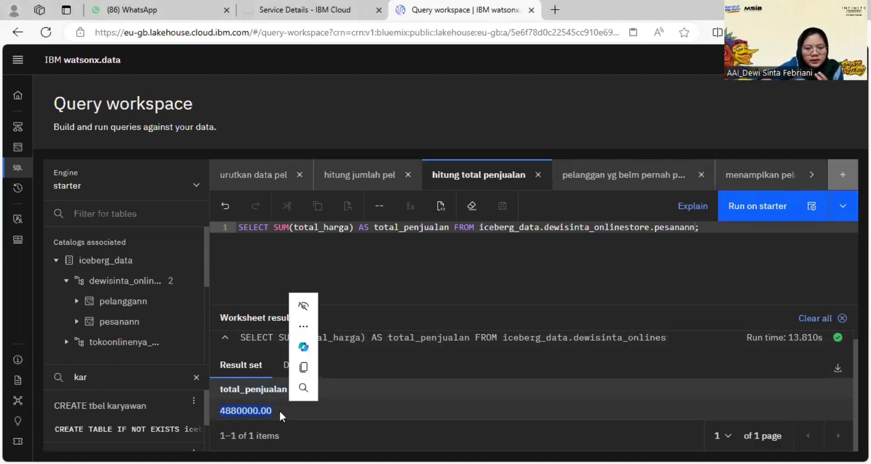
# Open the pelanggan yg belm pernah worksheet and examine its SELECT p.*, LEFT JOIN on id_pelanggan and WHERE o.id_pesanan IS NULL clauses
pyautogui.click(596, 176)
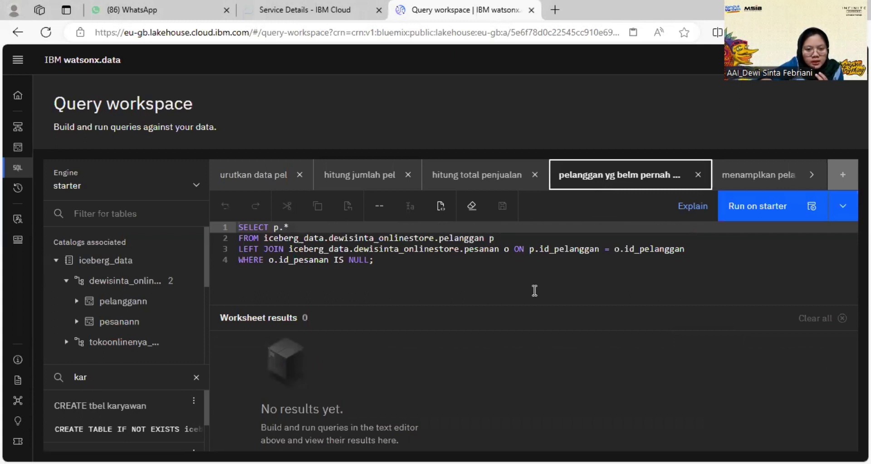
pyautogui.click(289, 278)
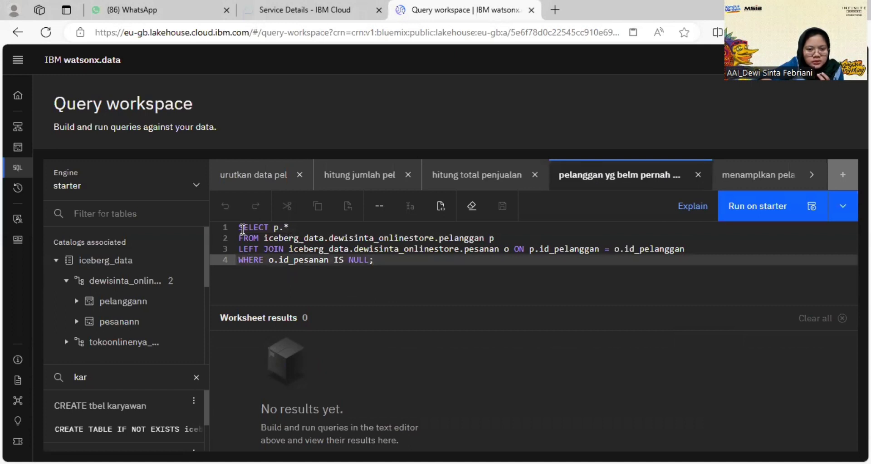
pyautogui.moveTo(243, 229); pyautogui.dragTo(289, 228)
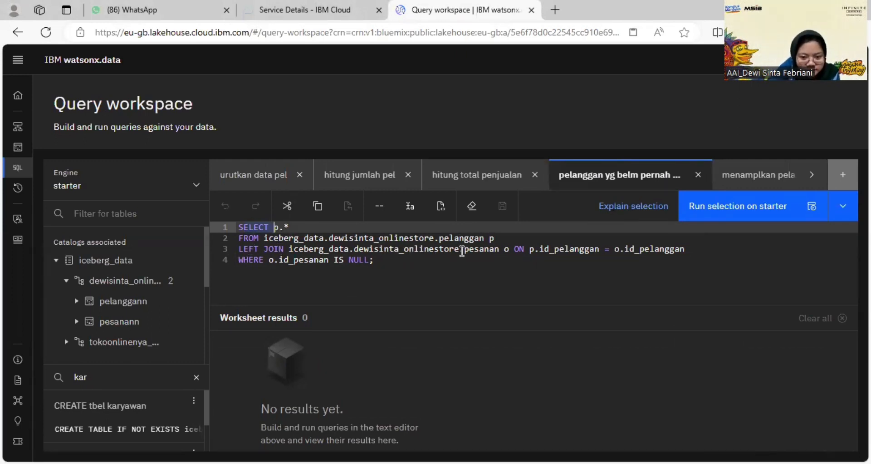
pyautogui.moveTo(462, 251); pyautogui.dragTo(490, 249)
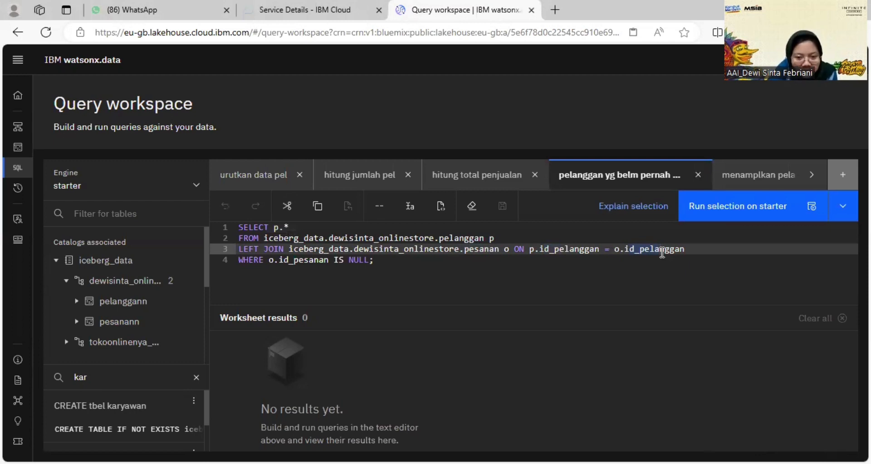
pyautogui.click(548, 251)
pyautogui.moveTo(548, 250); pyautogui.dragTo(574, 249)
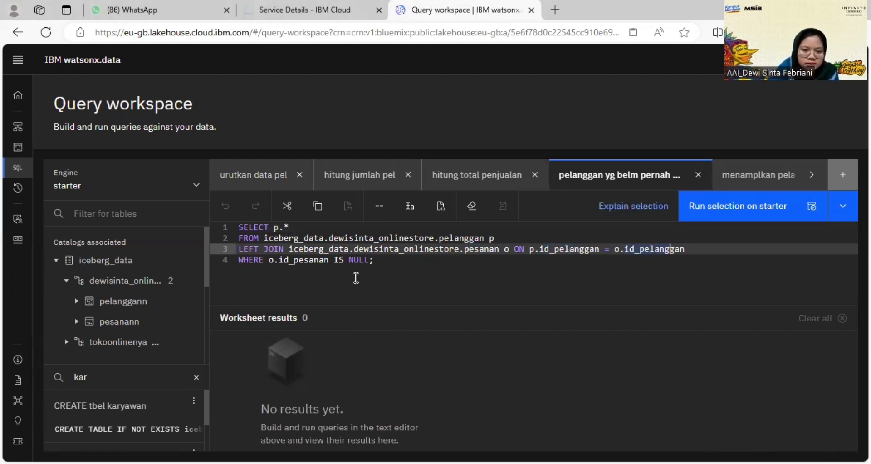
pyautogui.click(265, 259)
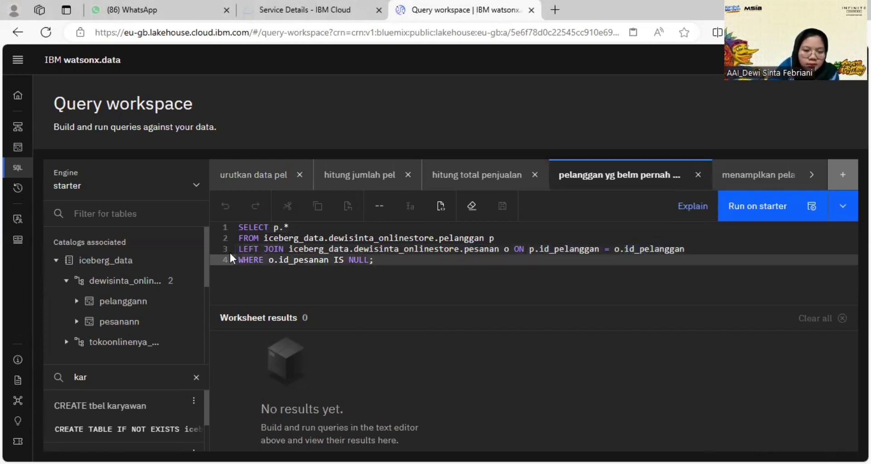
pyautogui.doubleClick(278, 259)
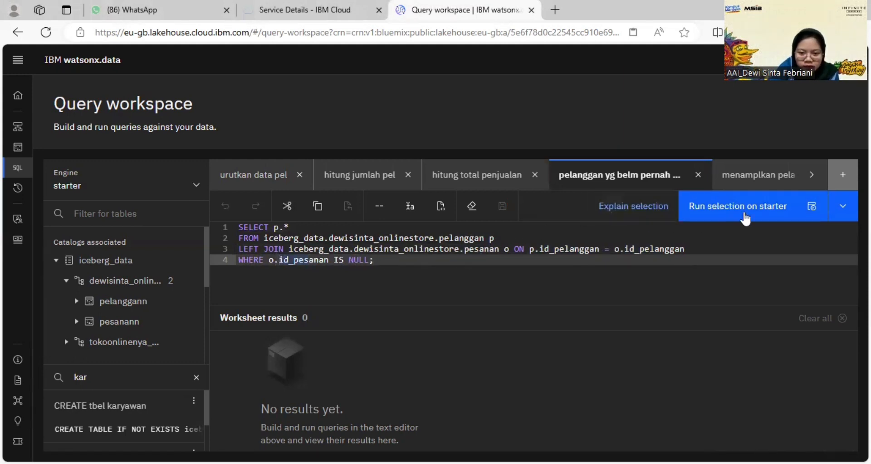
# Change the tables in the FROM and LEFT JOIN lines of the IS NULL query to pelanggann and pesanann
pyautogui.click(484, 238)
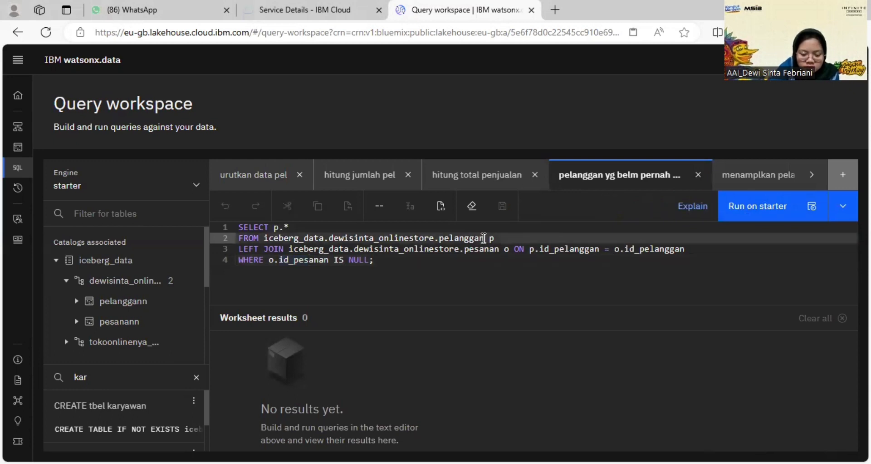
pyautogui.write('n')
pyautogui.press('Escape')
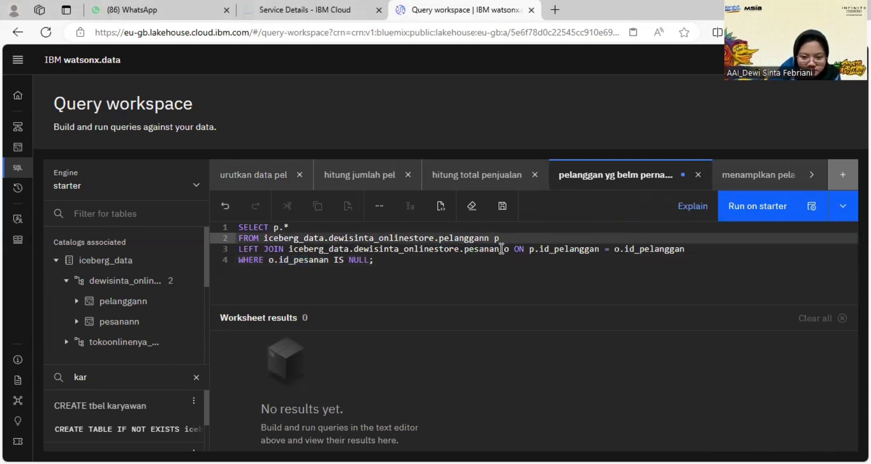
pyautogui.click(499, 249)
pyautogui.write('n')
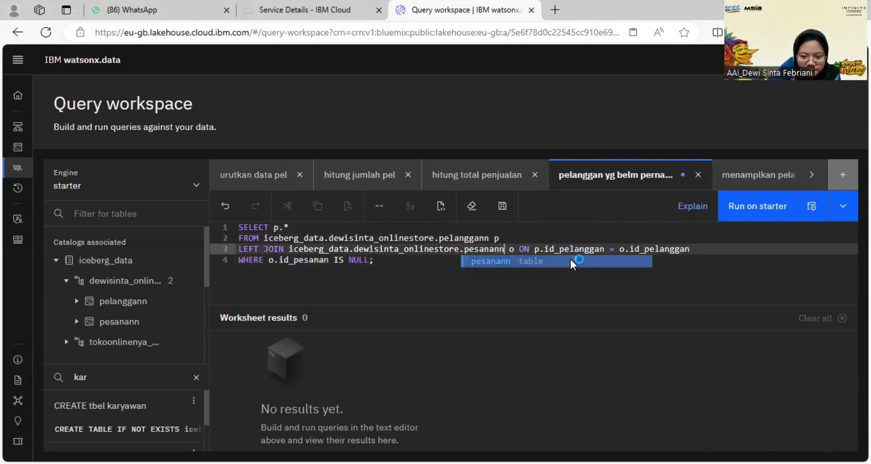
pyautogui.press('Escape')
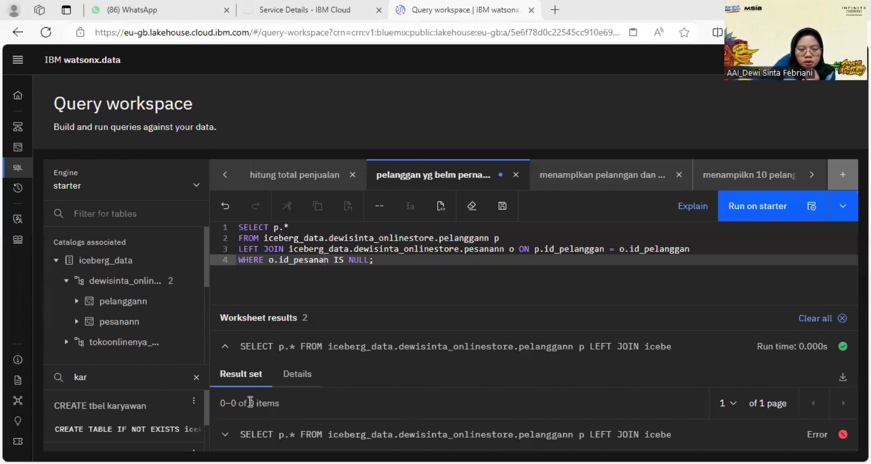
# Check the item count in the IS NULL query's result set and save the worksheet
pyautogui.moveTo(233, 402); pyautogui.dragTo(280, 403)
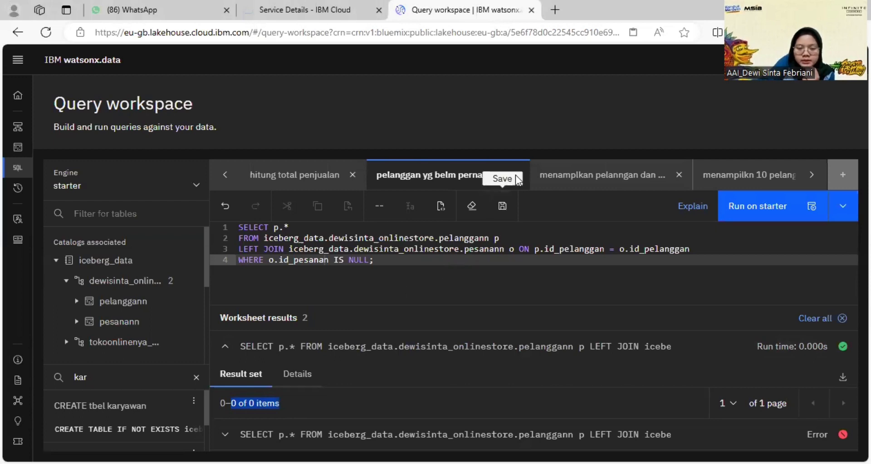
pyautogui.click(502, 205)
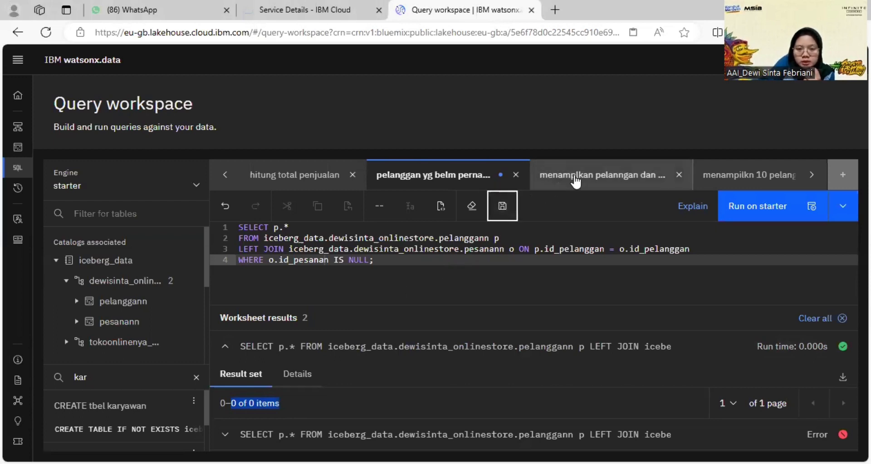
# In the menamplkan pelanngan worksheet, change the tables of the COUNT(o.id_pesanan) AS jumlah_pesanan query to pelanggann and pesanann and check its GROUP BY p.nama clause
pyautogui.click(579, 177)
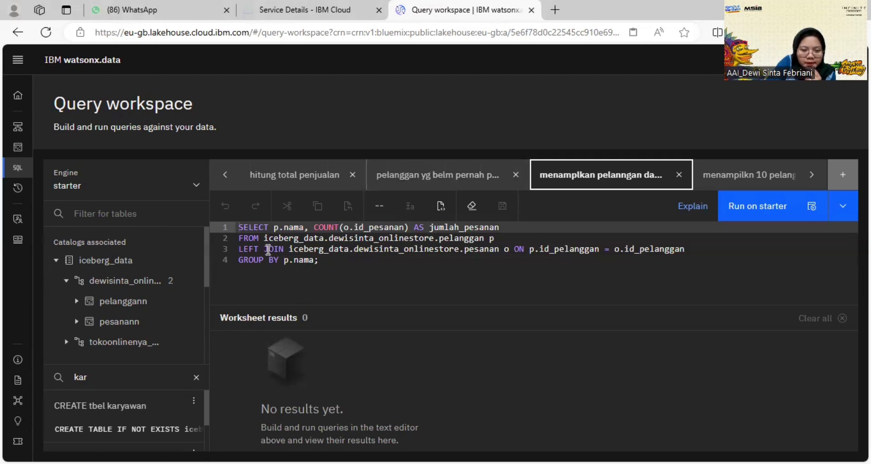
pyautogui.moveTo(243, 249); pyautogui.dragTo(295, 251)
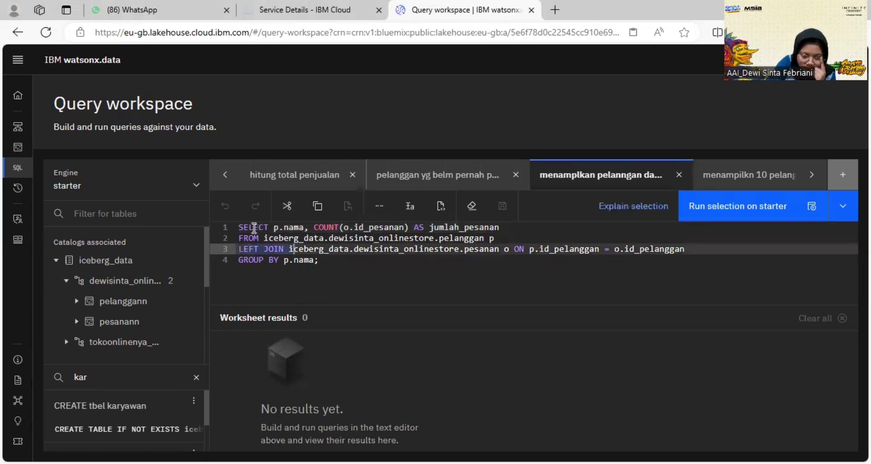
pyautogui.moveTo(251, 226); pyautogui.dragTo(279, 233)
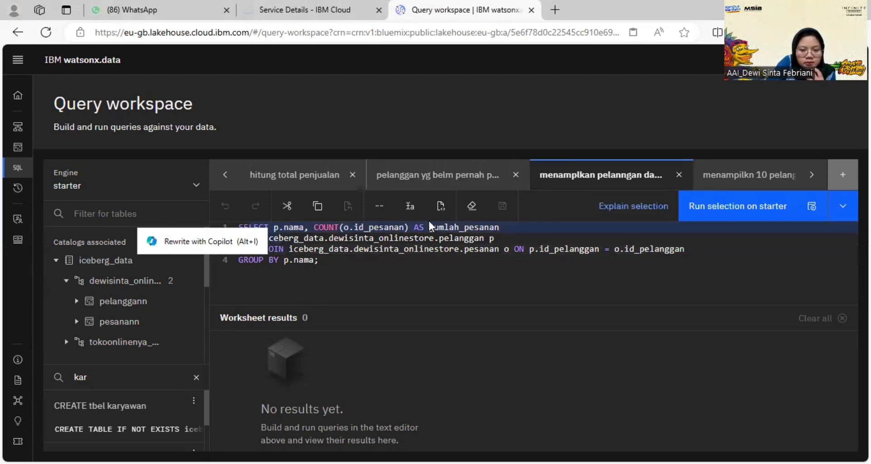
pyautogui.press('Escape')
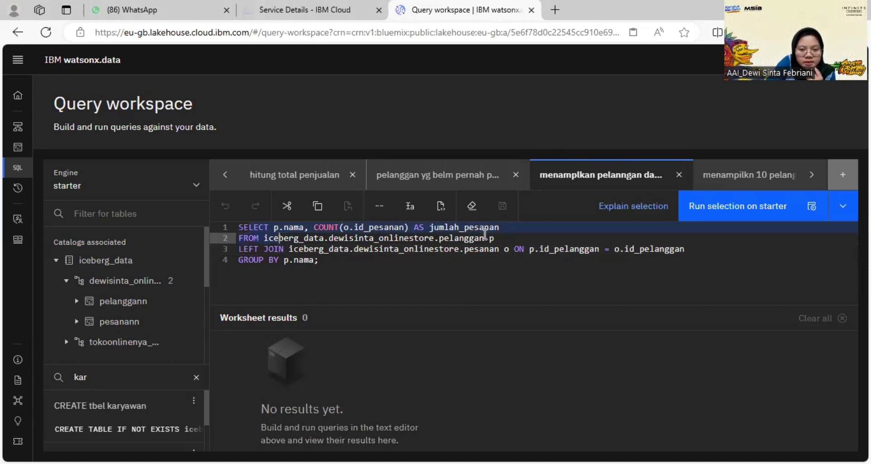
pyautogui.click(484, 237)
pyautogui.write('n')
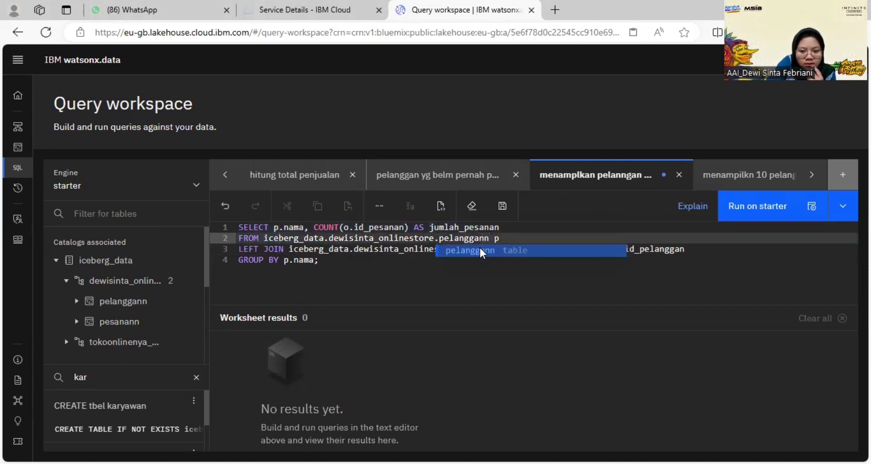
pyautogui.click(482, 250)
pyautogui.click(501, 249)
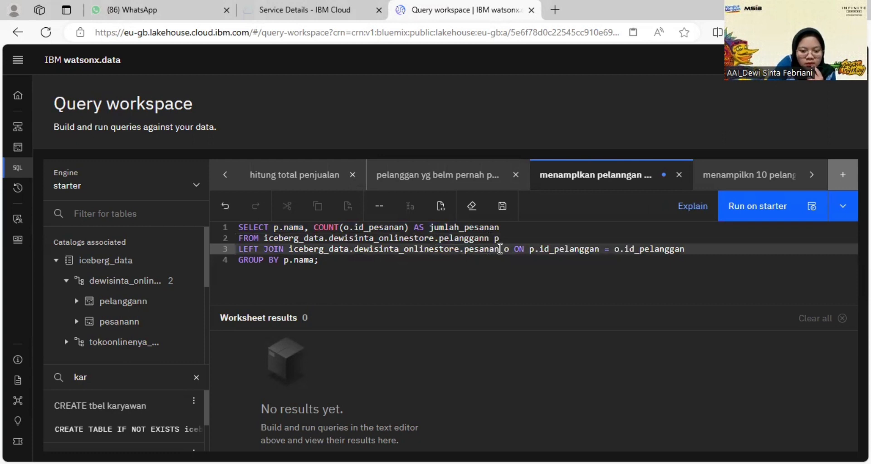
pyautogui.write('n')
pyautogui.click(341, 278)
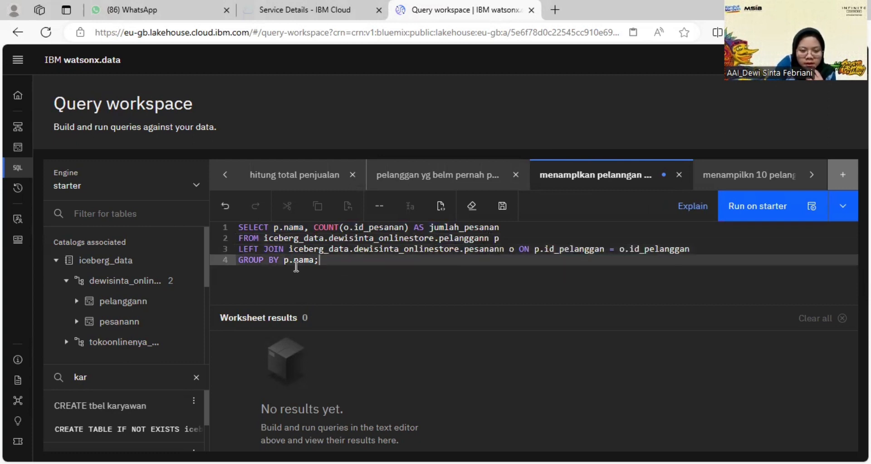
pyautogui.doubleClick(296, 261)
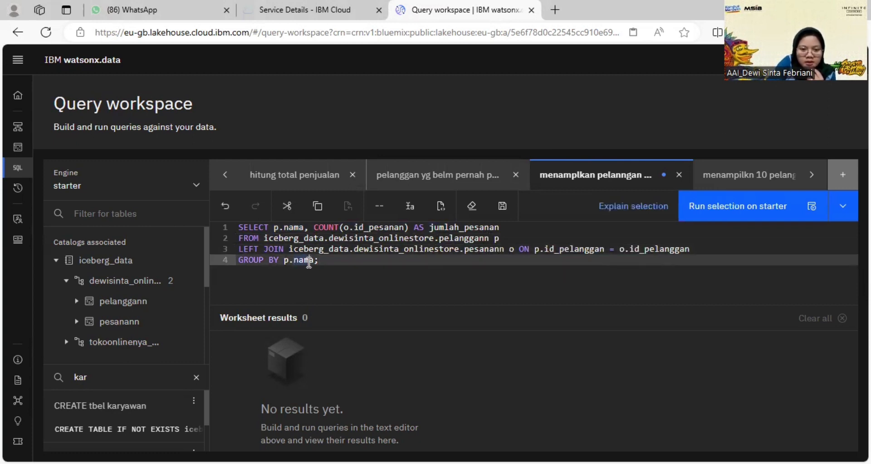
pyautogui.click(352, 271)
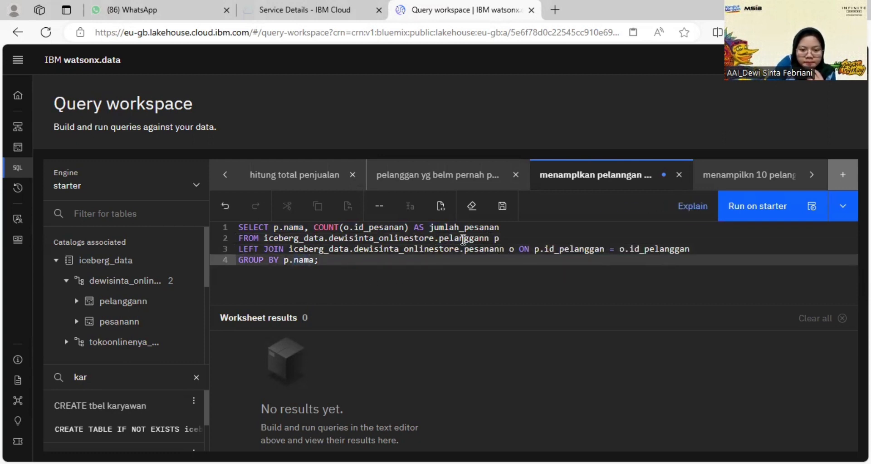
# Run the GROUP BY p.nama query on the starter engine and review the jumlah_pesanan values listed per nama
pyautogui.click(750, 219)
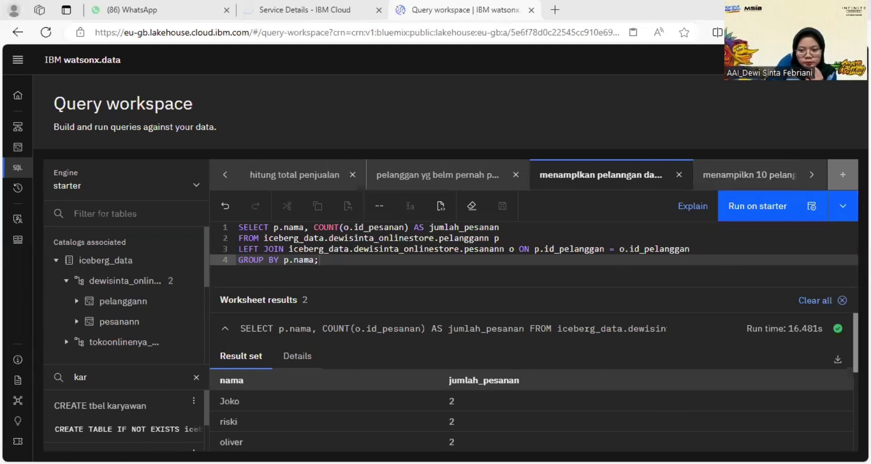
pyautogui.scroll(-2, 290, 363)
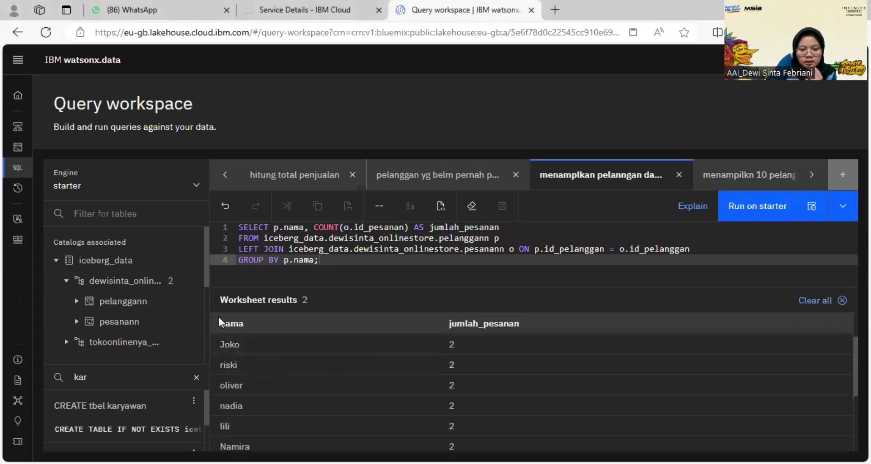
pyautogui.scroll(1, 272, 331)
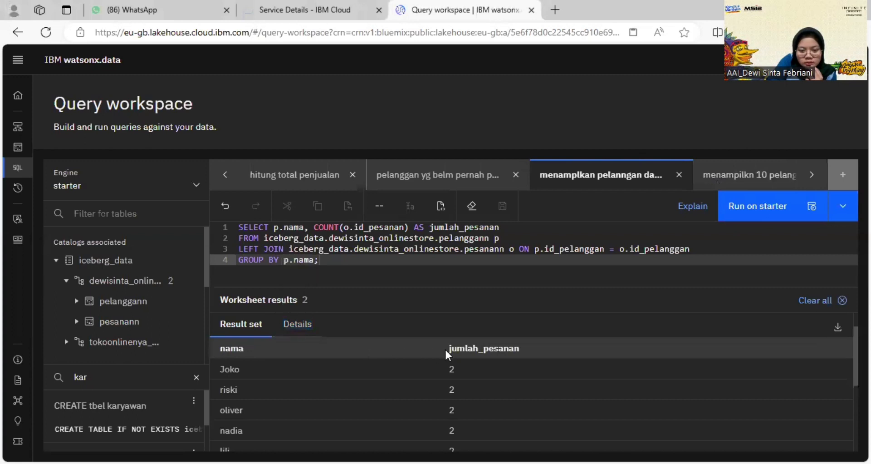
# In the menampilkn 10 pelanggan worksheet, change the queried table to pelanggann and check the ORDER BY tanggal_daftar DESC clause
pyautogui.scroll(-2, 358, 339)
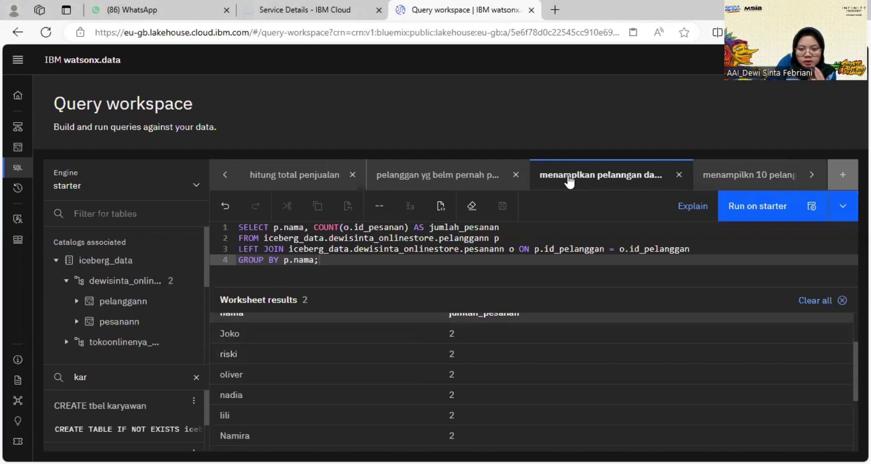
pyautogui.click(737, 176)
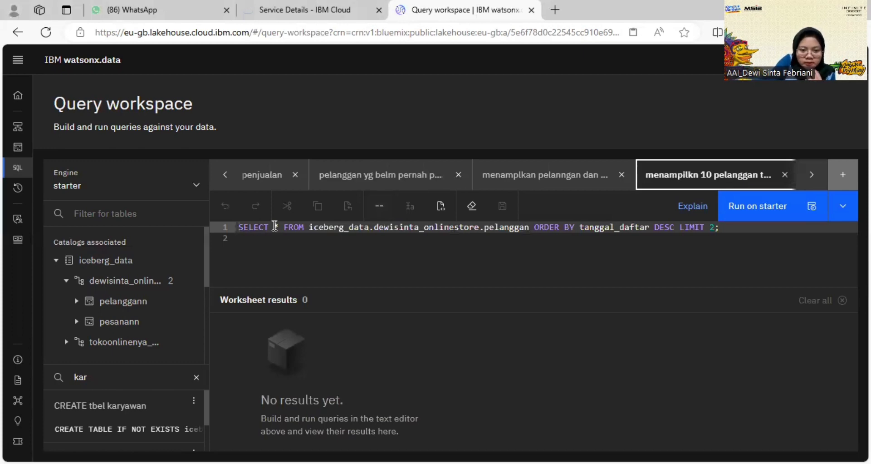
pyautogui.click(531, 226)
pyautogui.write('n')
pyautogui.click(587, 281)
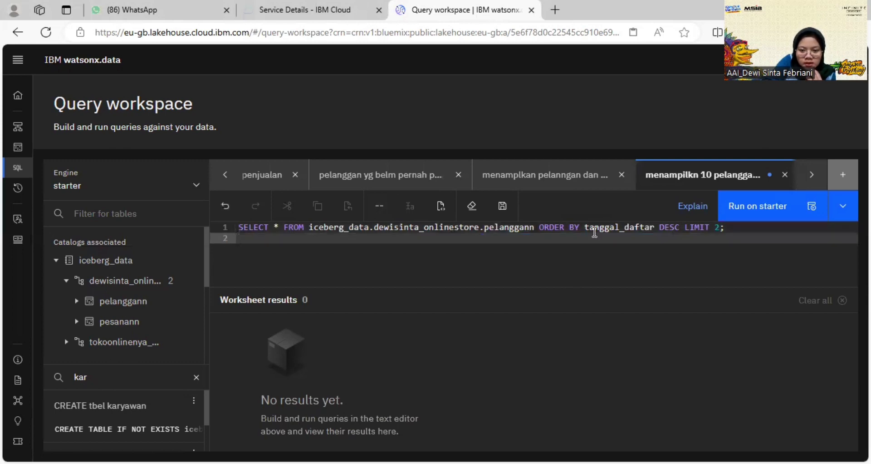
pyautogui.hotkey('ctrl', 'a')
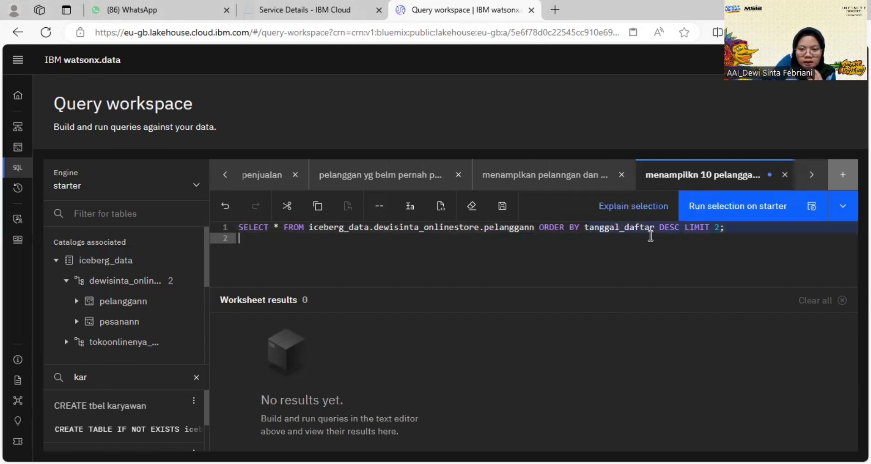
pyautogui.click(685, 266)
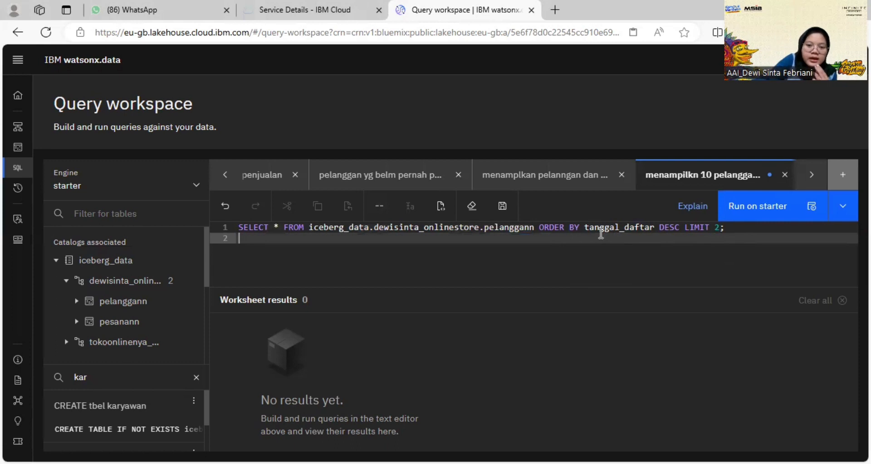
# Run the ORDER BY tanggal_daftar DESC query on the starter engine and compare the returned tanggal_daftar values and row count with its LIMIT
pyautogui.click(744, 208)
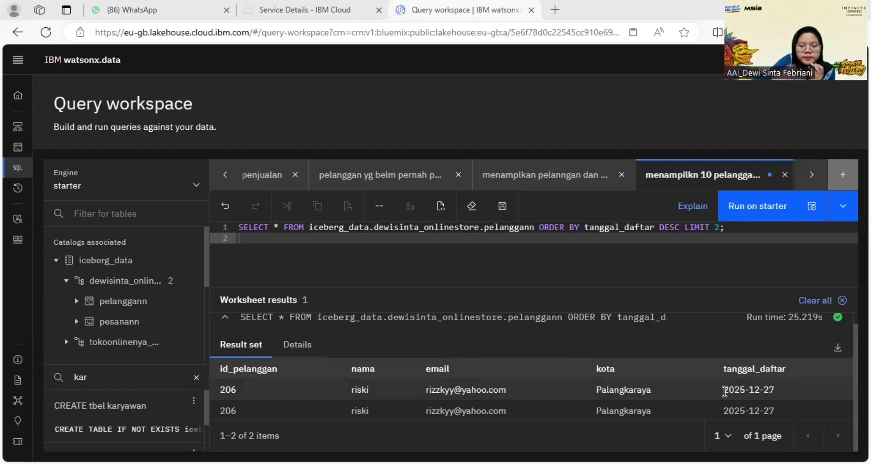
pyautogui.moveTo(724, 391); pyautogui.dragTo(789, 416)
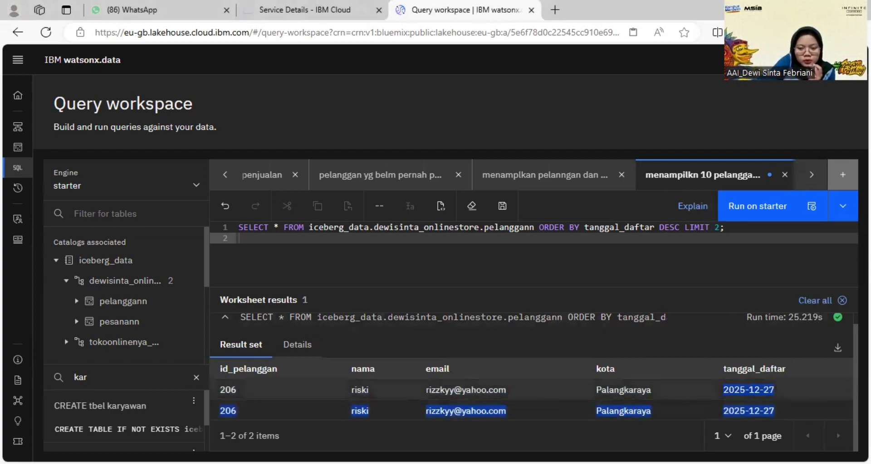
pyautogui.doubleClick(718, 227)
pyautogui.click(679, 272)
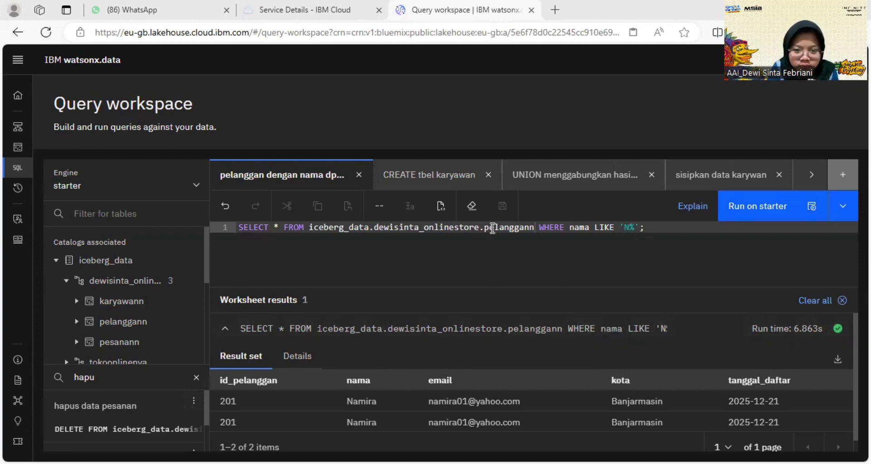
# Examine the pelanggann table and LIKE 'N%' condition in the customer name query, and review its result rows
pyautogui.moveTo(485, 227); pyautogui.dragTo(512, 227)
pyautogui.click(573, 237)
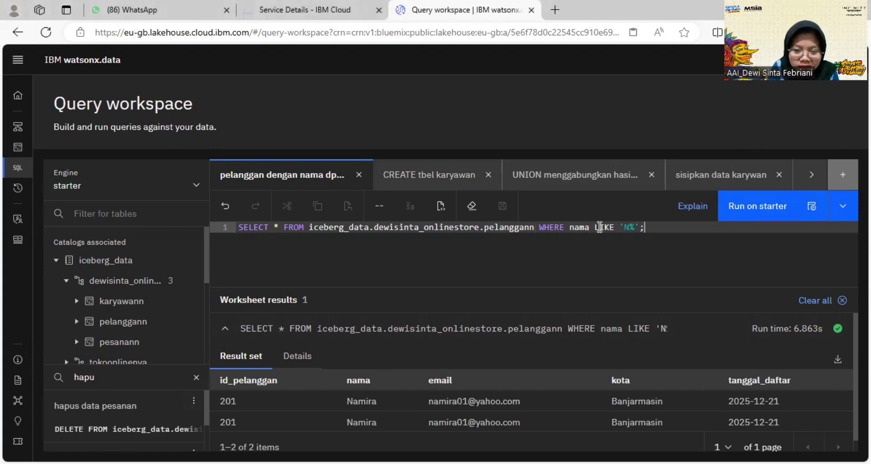
pyautogui.moveTo(595, 226); pyautogui.dragTo(630, 230)
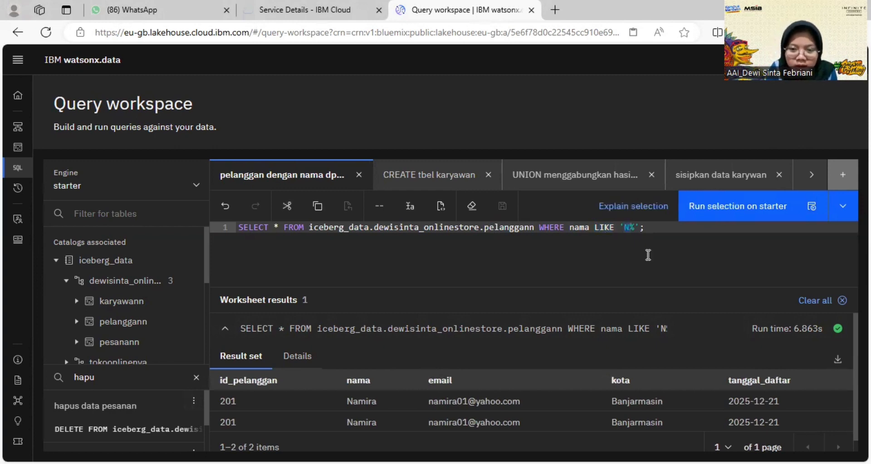
pyautogui.click(737, 260)
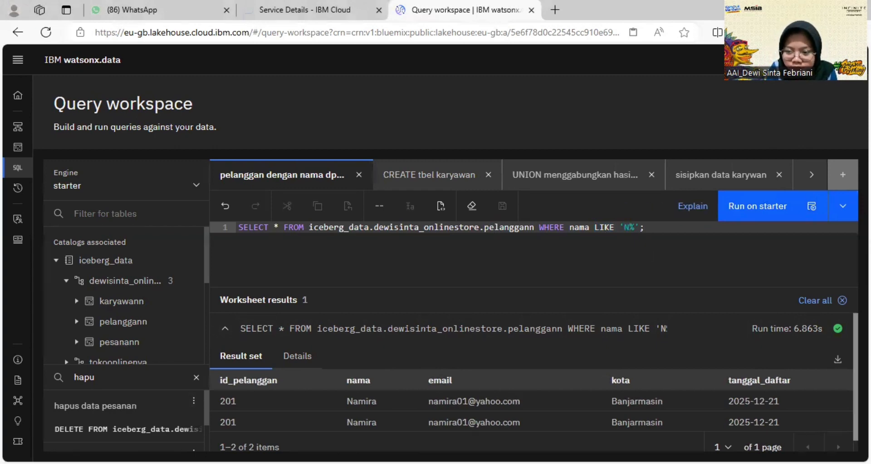
pyautogui.scroll(-1, 380, 330)
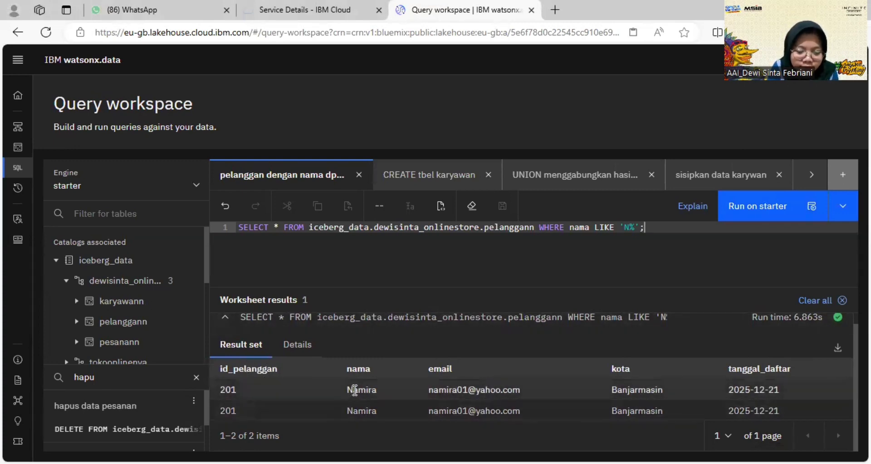
# In the CREATE tbel karyawan worksheet, review the CREATE TABLE statement for karyawann and its column definitions
pyautogui.click(422, 174)
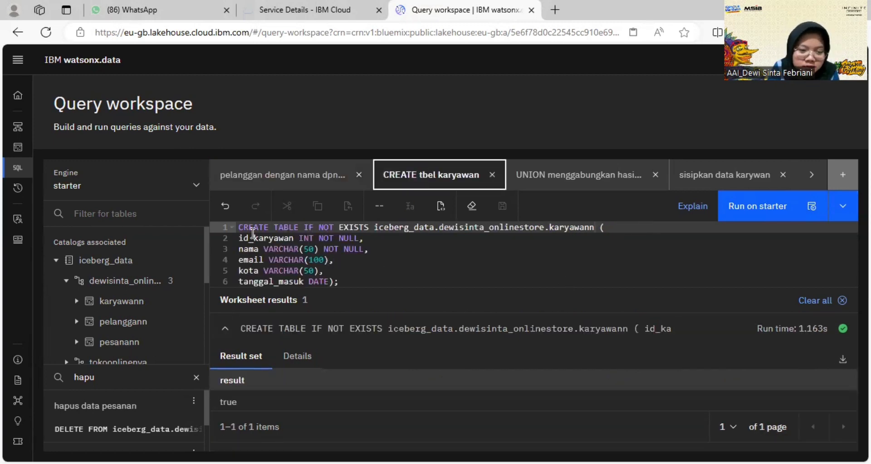
pyautogui.moveTo(243, 227); pyautogui.dragTo(356, 256)
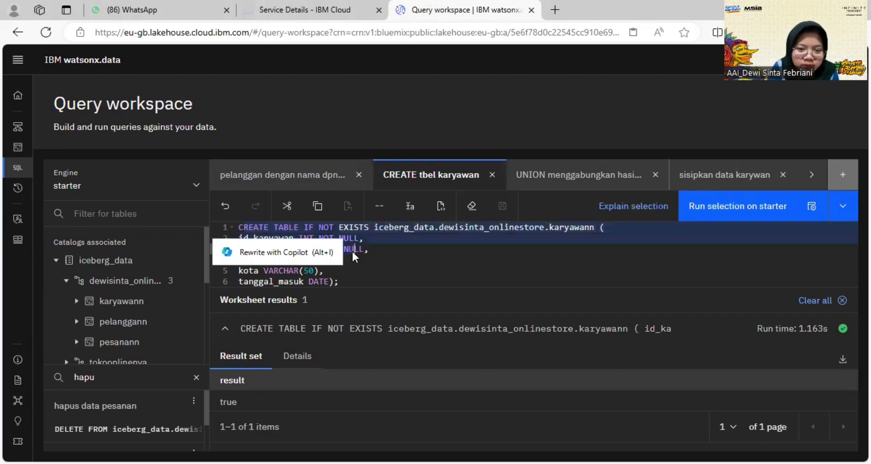
pyautogui.click(458, 284)
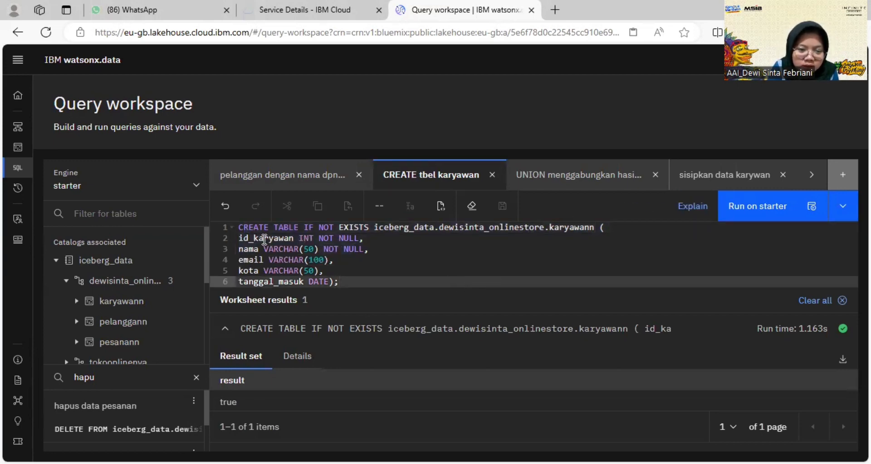
pyautogui.moveTo(243, 239); pyautogui.dragTo(281, 276)
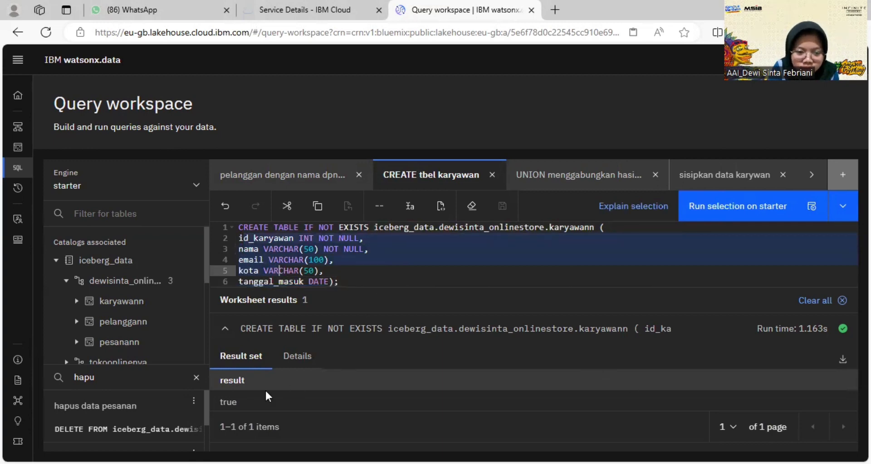
# In the sisipkan data karywan worksheet, review the employee rows inserted into karyawann and the insert result
pyautogui.click(732, 173)
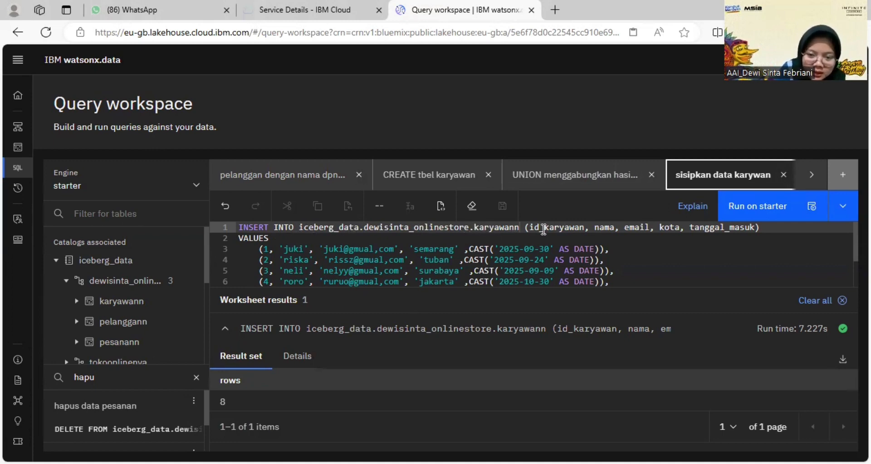
pyautogui.moveTo(267, 248); pyautogui.dragTo(451, 261)
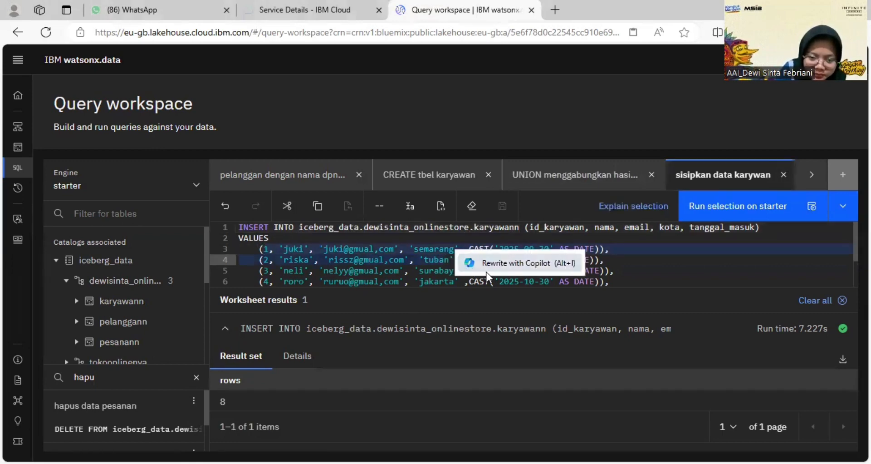
pyautogui.click(627, 264)
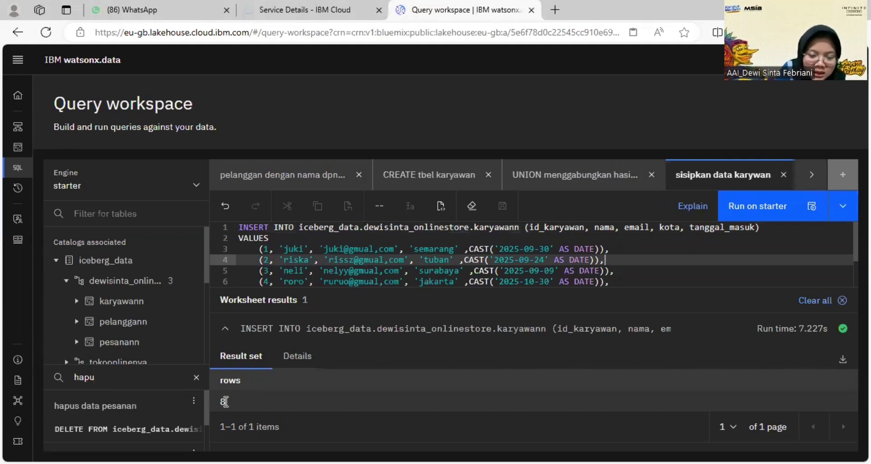
# Review the UNION worksheet's query combining nama from karyawann and pelanggann, and look through its nama_pelanggan_atau_karyawan result list
pyautogui.click(584, 182)
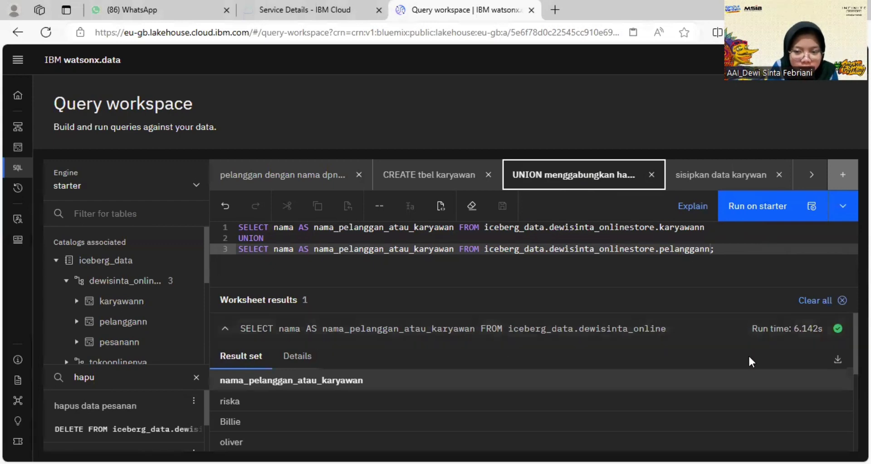
pyautogui.scroll(-1, 838, 363)
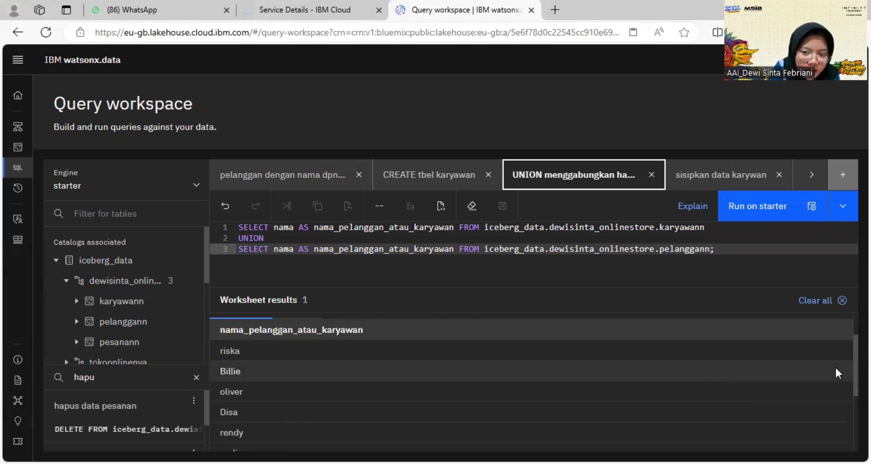
pyautogui.scroll(-1, 836, 366)
pyautogui.scroll(2, 837, 366)
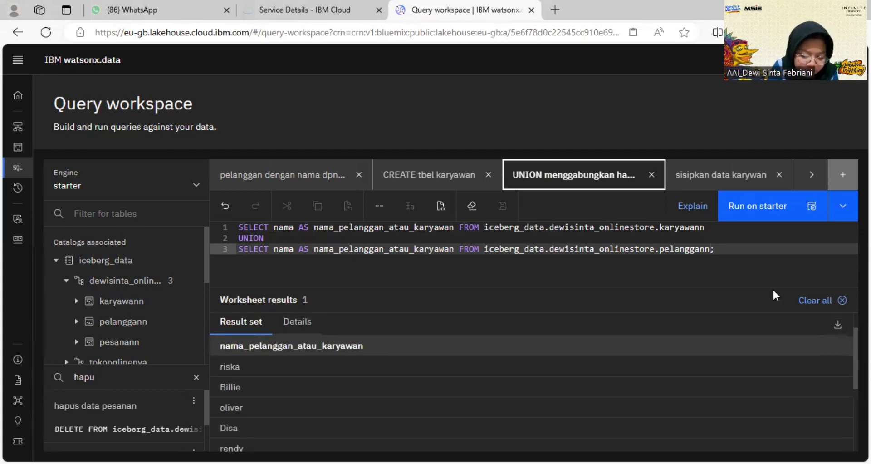
# In the CASE worksheet, examine the SUM(o.total_harga) thresholds that assign the Gold, Silver and Bronze customer categories
pyautogui.click(812, 179)
pyautogui.click(812, 180)
pyautogui.click(673, 169)
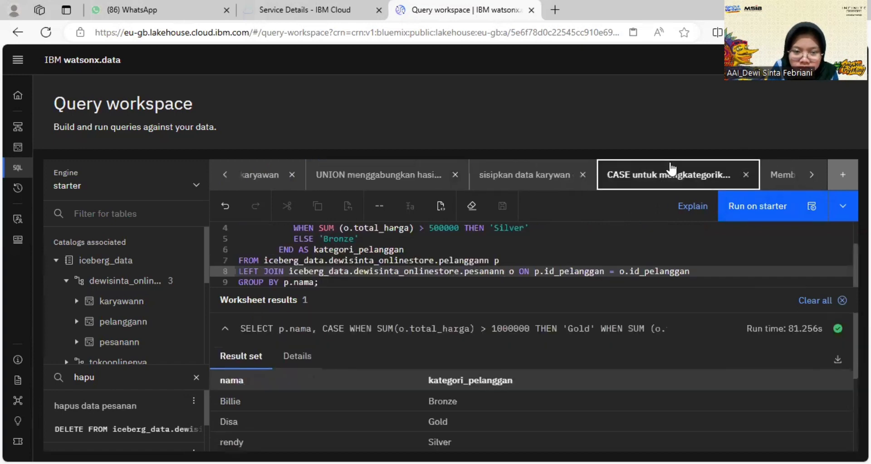
pyautogui.scroll(2, 843, 278)
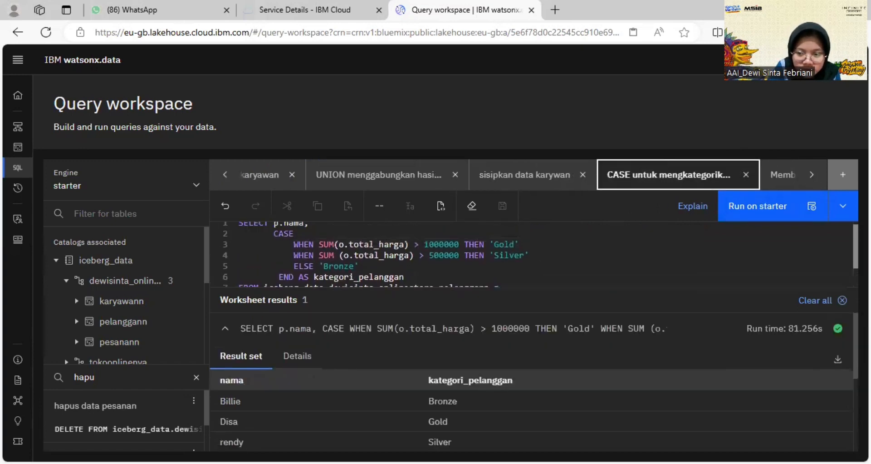
pyautogui.scroll(1, 533, 254)
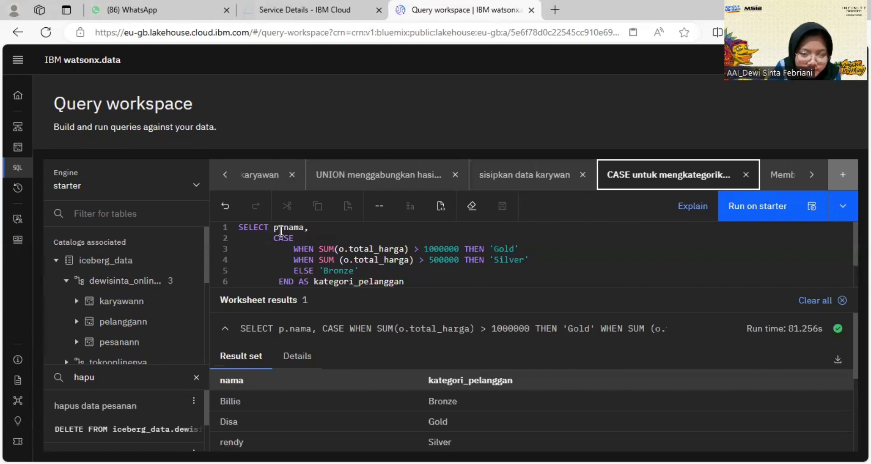
pyautogui.doubleClick(322, 250)
pyautogui.click(383, 261)
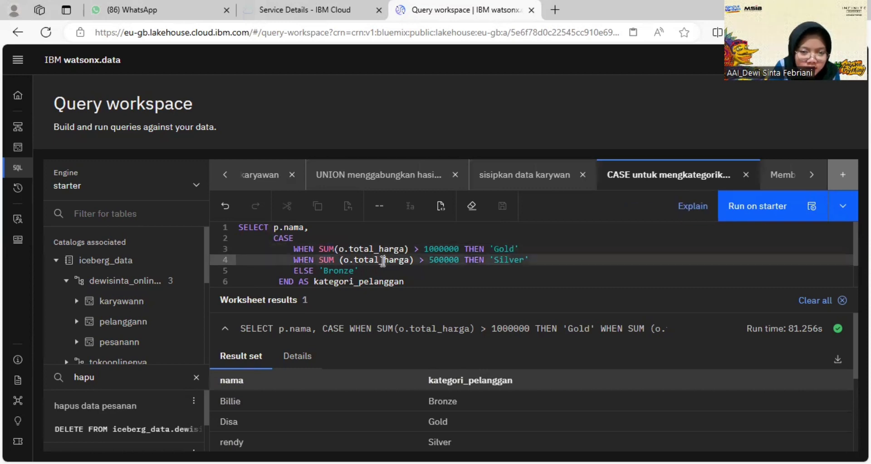
pyautogui.doubleClick(427, 249)
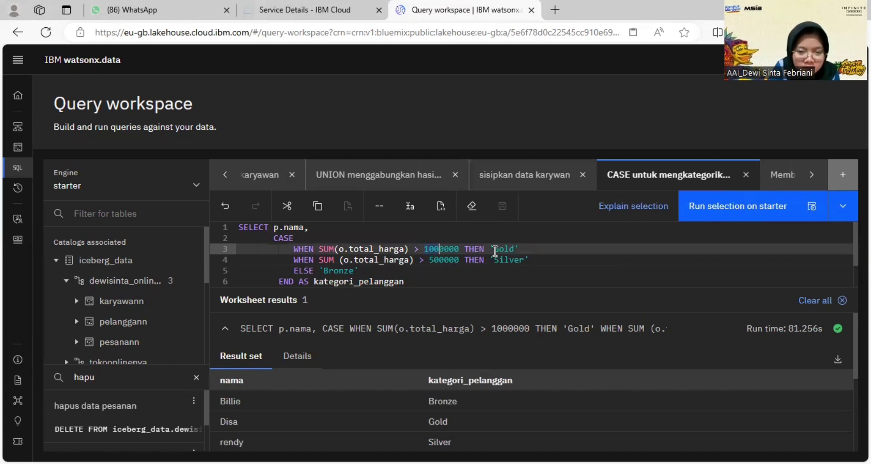
pyautogui.click(525, 249)
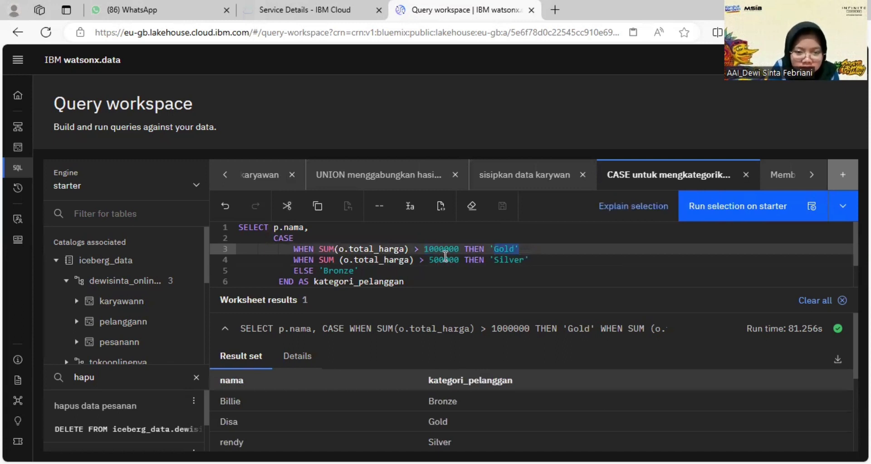
pyautogui.click(444, 259)
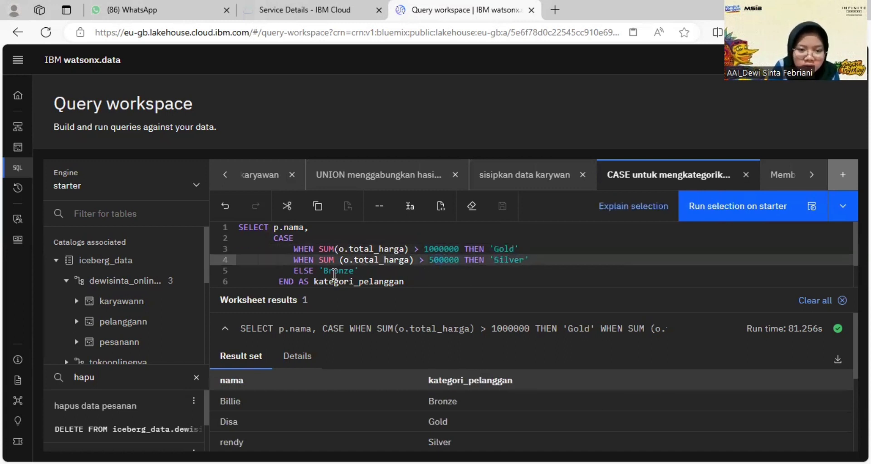
# Review the CASE query's LEFT JOIN and GROUP BY p.nama clauses and the kategori_pelanggan listed for each nama
pyautogui.scroll(-1, 453, 254)
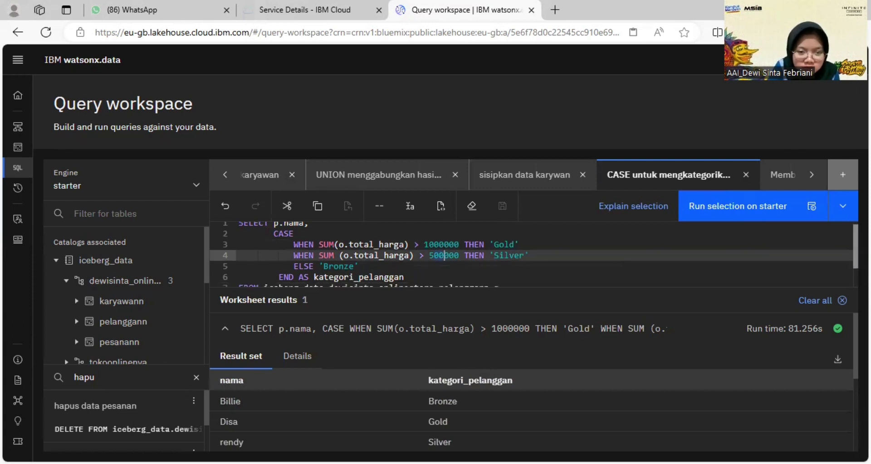
pyautogui.scroll(-1, 850, 268)
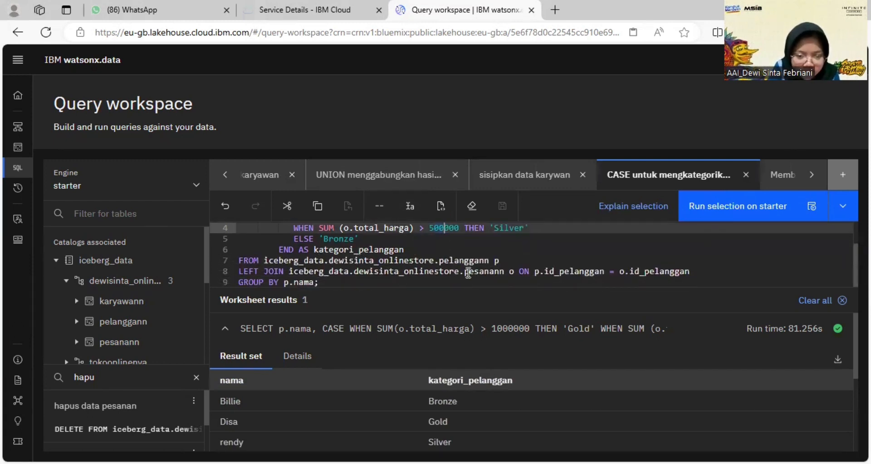
pyautogui.scroll(-2, 243, 369)
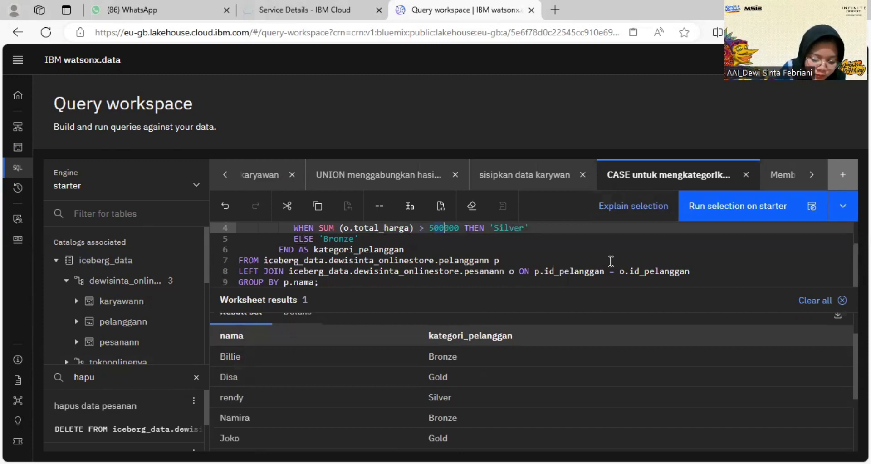
# In the Membuat View worksheet, review the CREATE VIEW statement for pelanggann_Banjarmasin and its kota = 'Banjarmasin' filter
pyautogui.click(817, 181)
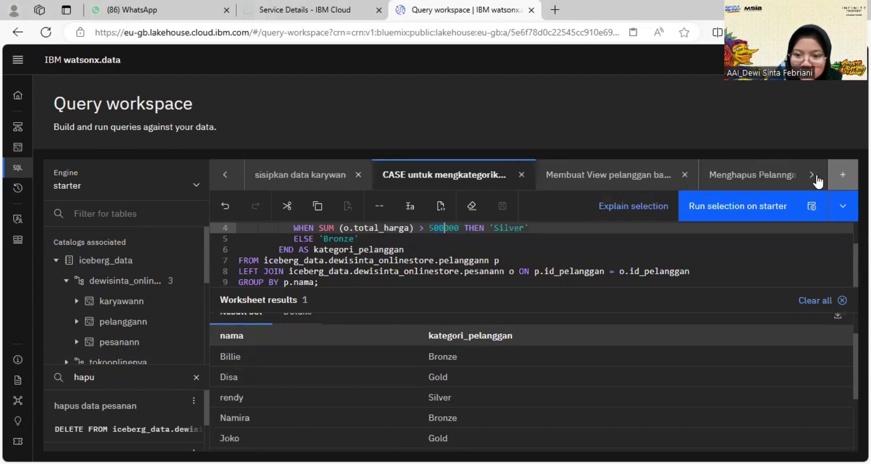
pyautogui.click(593, 182)
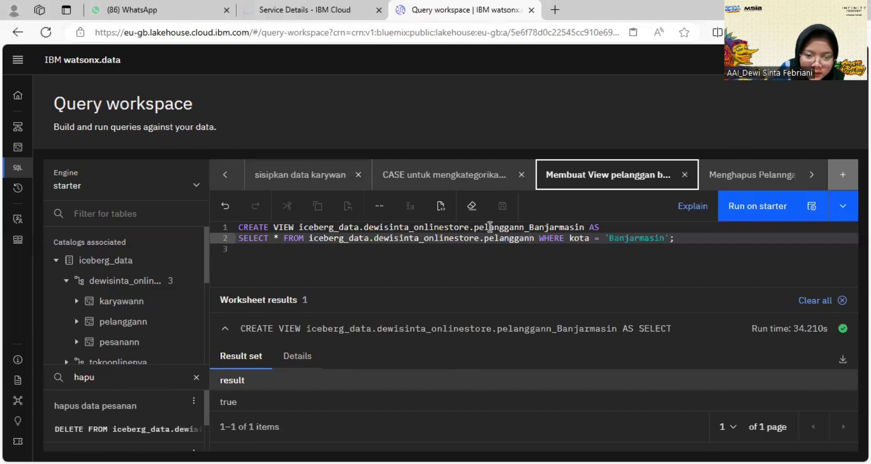
pyautogui.tripleClick(531, 229)
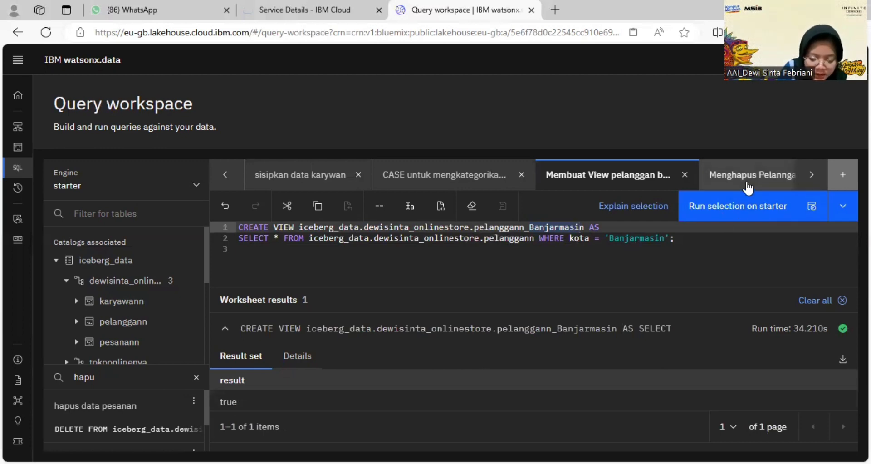
# In the Menghapus Pelanngan dgn id worksheet, review the DELETE statement filtering pelanggann by id_pelanggan and look through its run results
pyautogui.click(777, 175)
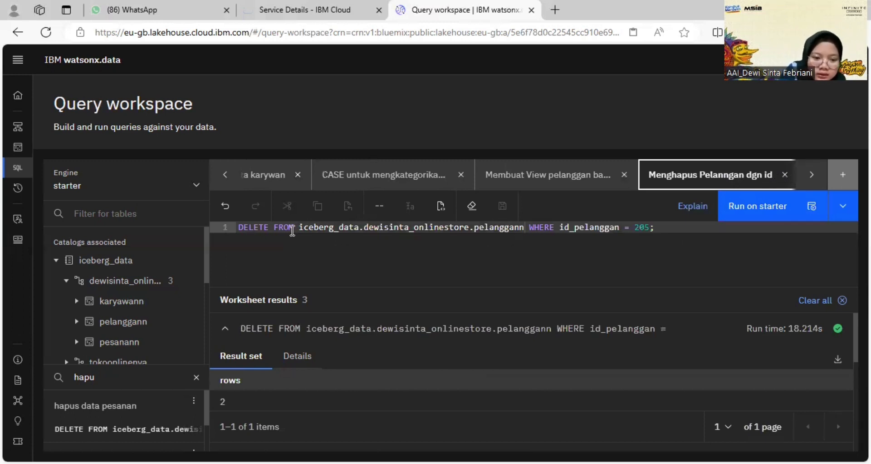
pyautogui.moveTo(474, 228); pyautogui.dragTo(508, 227)
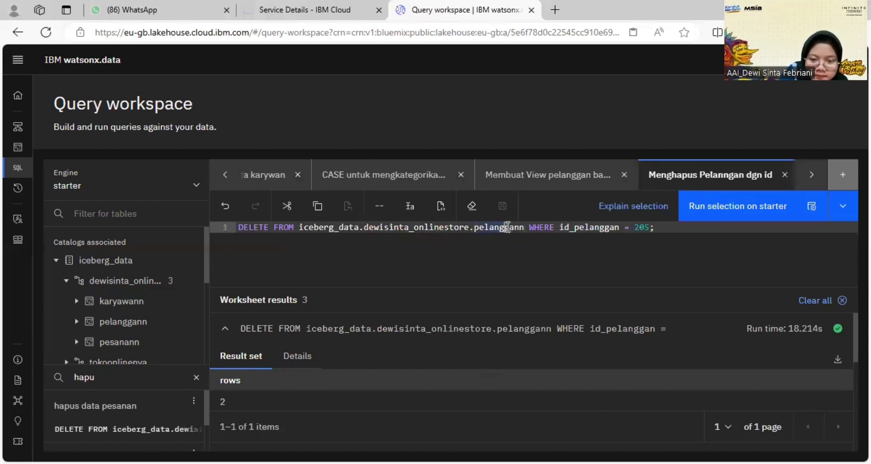
pyautogui.click(553, 254)
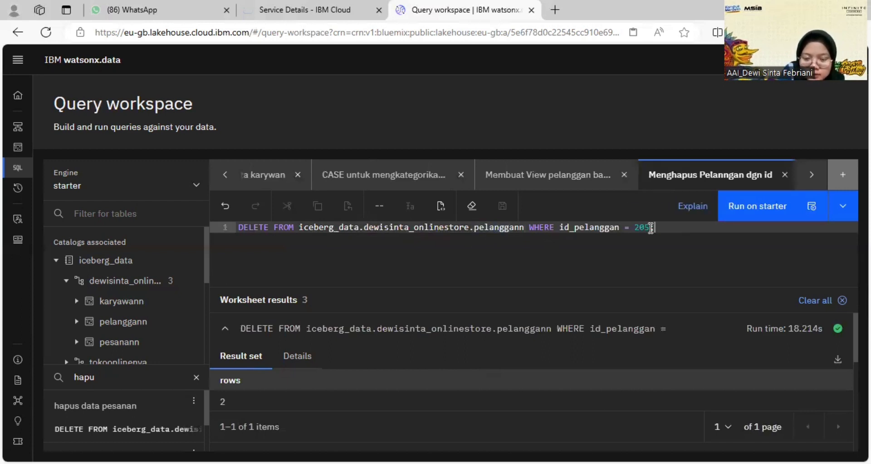
pyautogui.write(';')
pyautogui.scroll(-1, 531, 386)
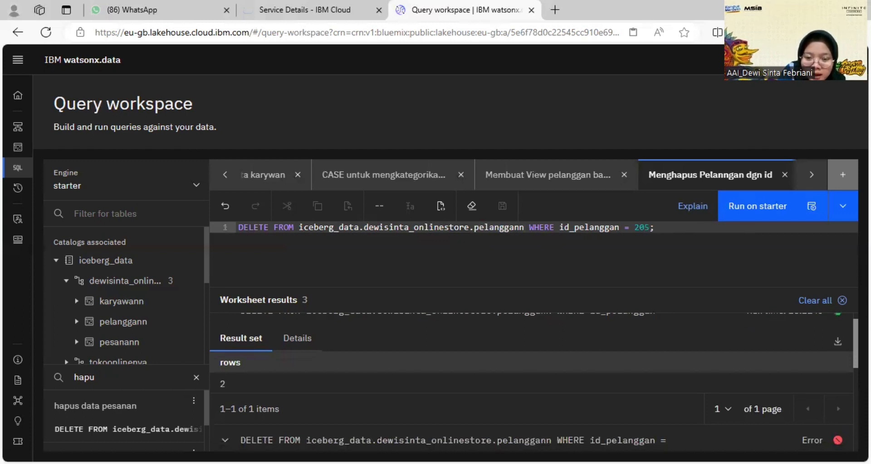
pyautogui.scroll(-2, 332, 366)
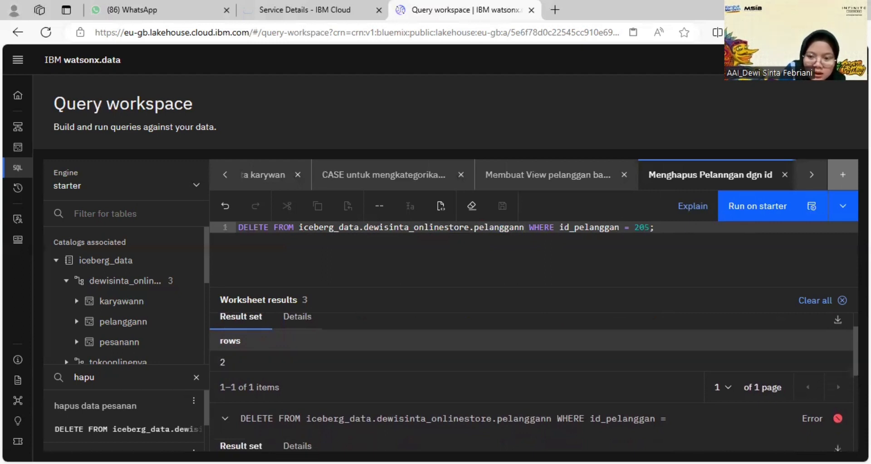
# In the hapus data pesanan worksheet, review the DELETE statement filtering pesanann by id_pesanan and look through its run results
pyautogui.click(821, 178)
pyautogui.click(757, 180)
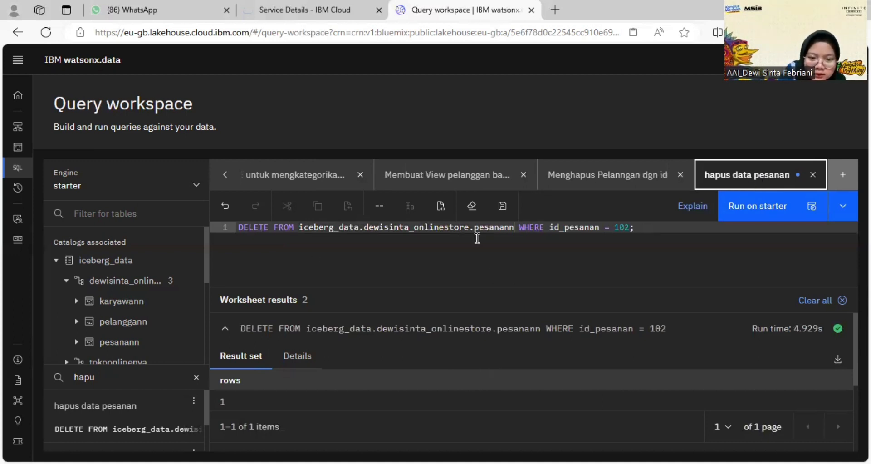
pyautogui.moveTo(476, 226); pyautogui.dragTo(502, 230)
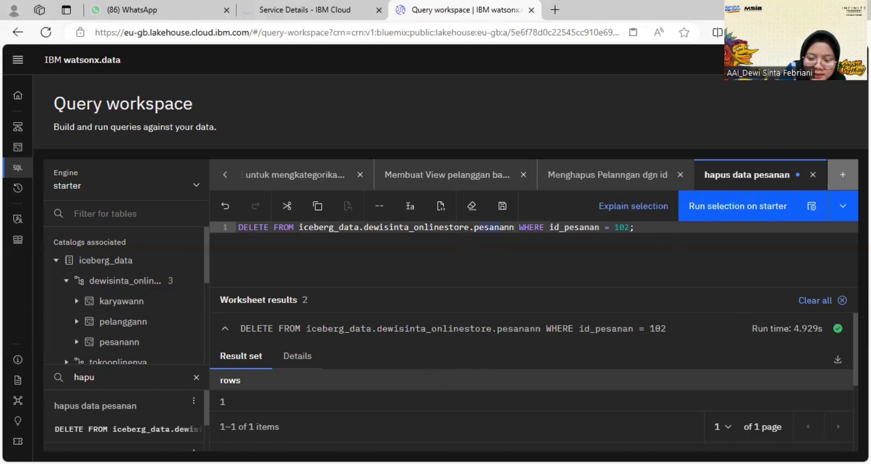
pyautogui.moveTo(856, 350); pyautogui.dragTo(856, 374)
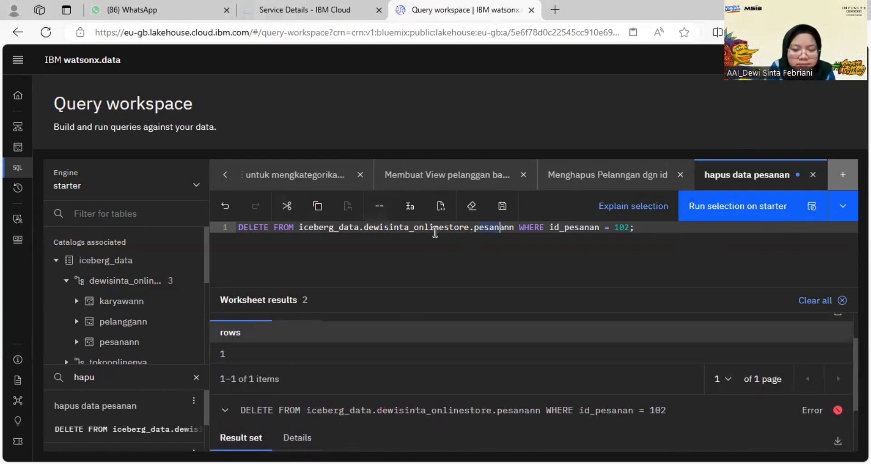
# In the Subquery worksheet, examine the nested SELECT on pesanann with GROUP BY id_pelanggan, ORDER BY SUM(total_harga) DESC and LIMIT 1
pyautogui.click(224, 175)
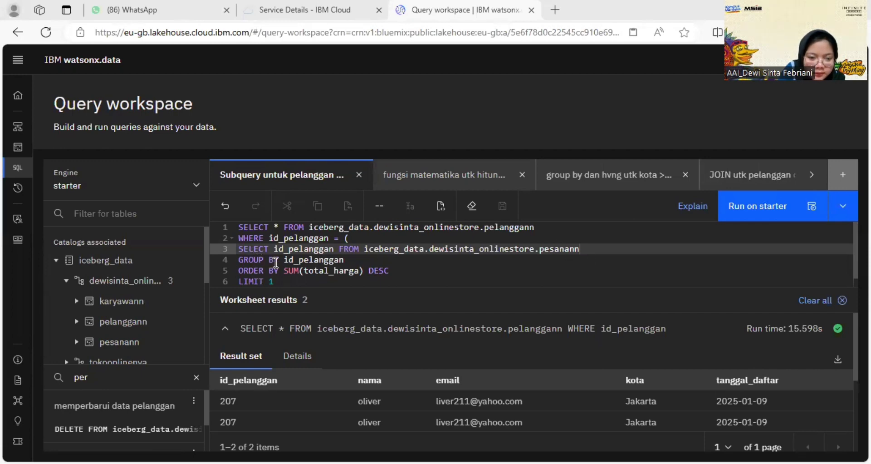
pyautogui.moveTo(285, 262); pyautogui.dragTo(305, 262)
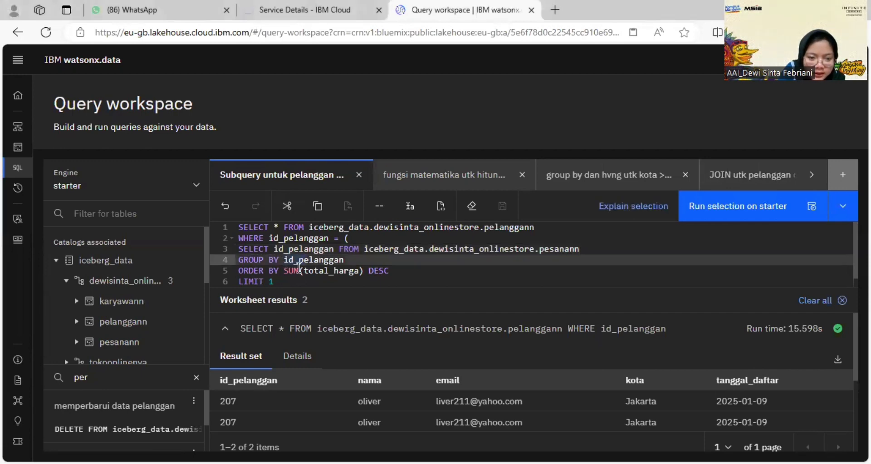
pyautogui.click(280, 272)
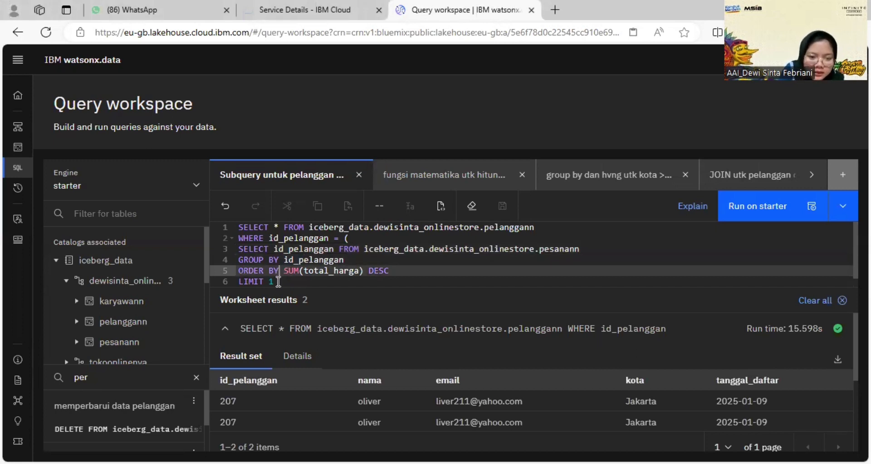
pyautogui.click(277, 284)
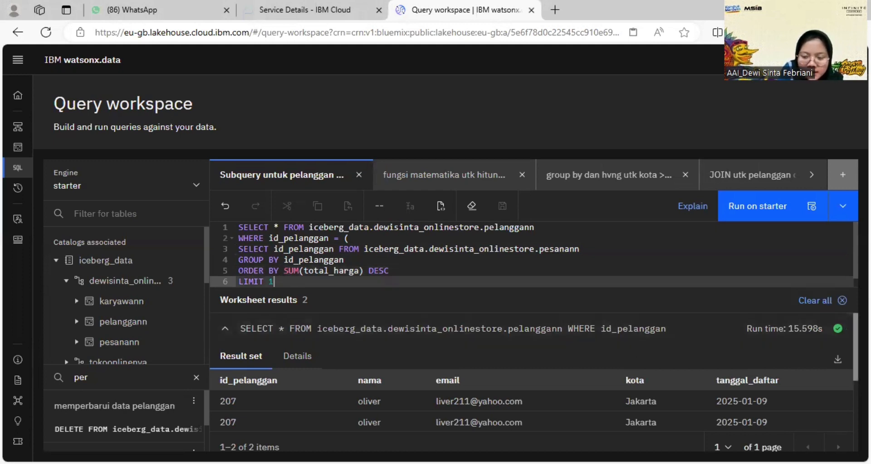
pyautogui.scroll(-1, 531, 383)
pyautogui.scroll(1, 531, 382)
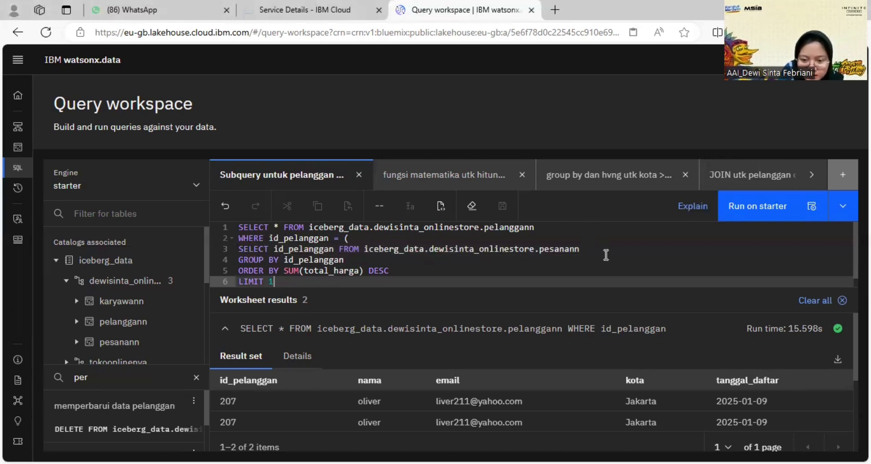
# Review the total_harga * 0.1 AS diskon query and the GROUP BY kota HAVING COUNT(*) > 1 query in their worksheets, including the result rows
pyautogui.click(419, 178)
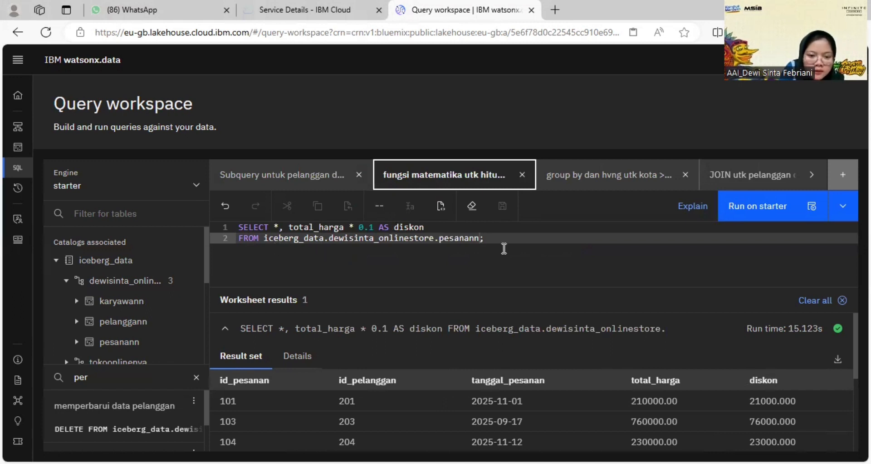
pyautogui.scroll(-2, 820, 383)
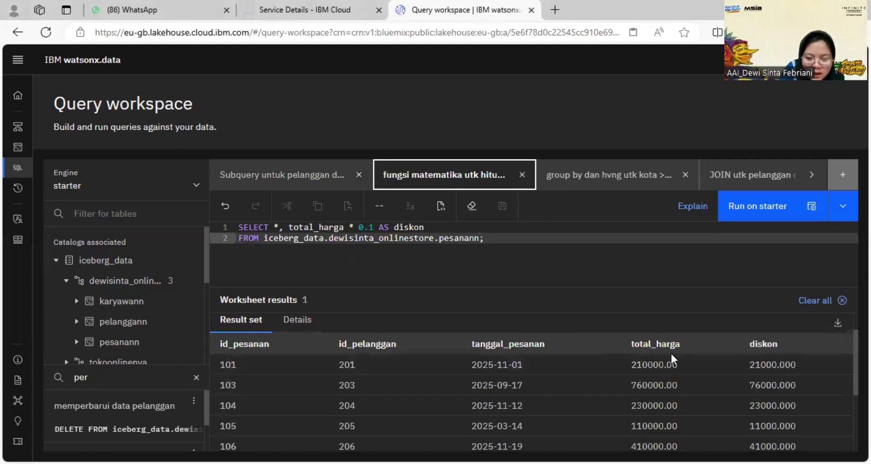
pyautogui.click(608, 182)
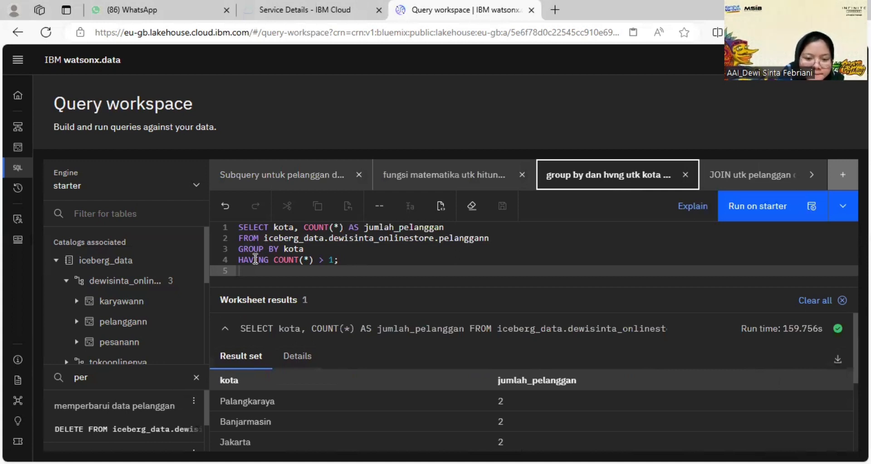
pyautogui.click(331, 261)
pyautogui.click(375, 270)
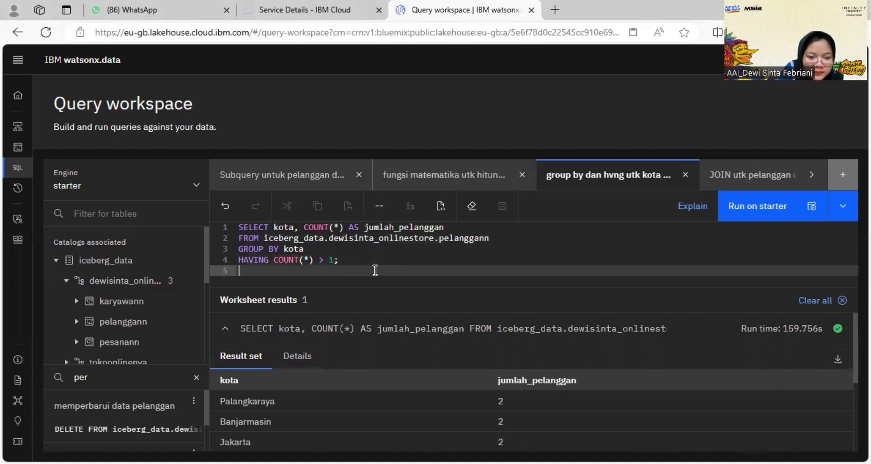
pyautogui.scroll(-2, 328, 363)
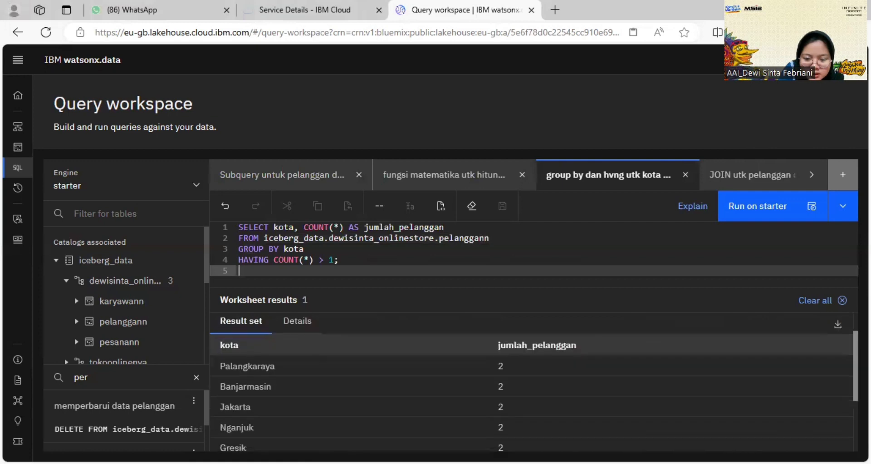
pyautogui.scroll(1, 530, 400)
pyautogui.scroll(-1, 531, 400)
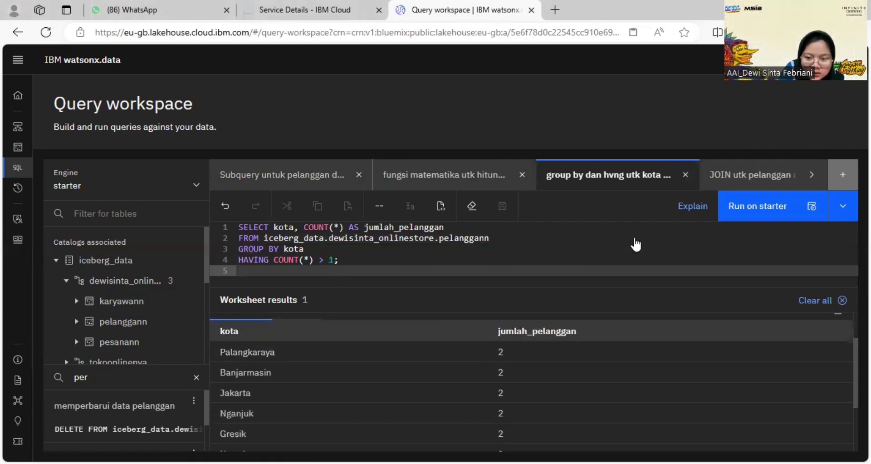
# In the JOIN worksheet, review the query joining pelanggann and pesanann on id_pelanggan and look through its order detail rows
pyautogui.click(725, 174)
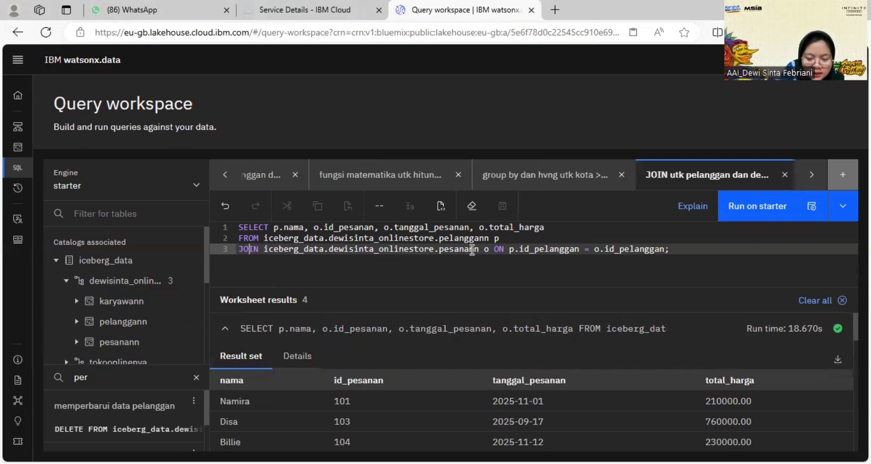
pyautogui.scroll(-1, 840, 329)
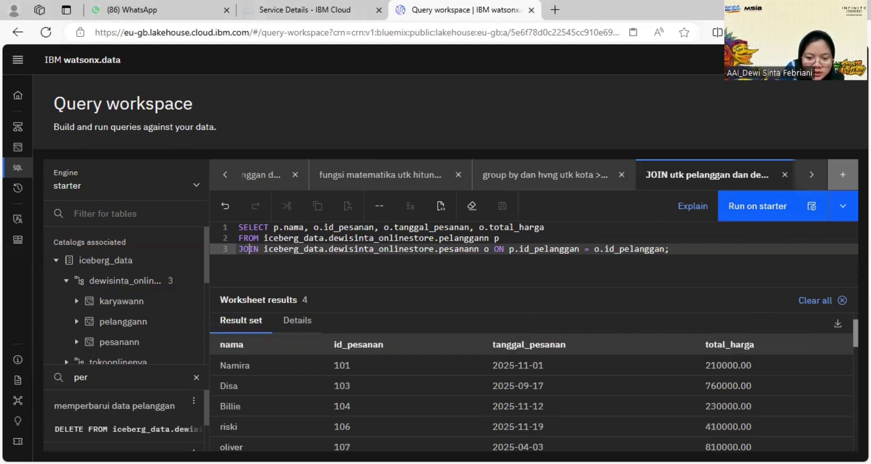
pyautogui.moveTo(856, 333); pyautogui.dragTo(856, 335)
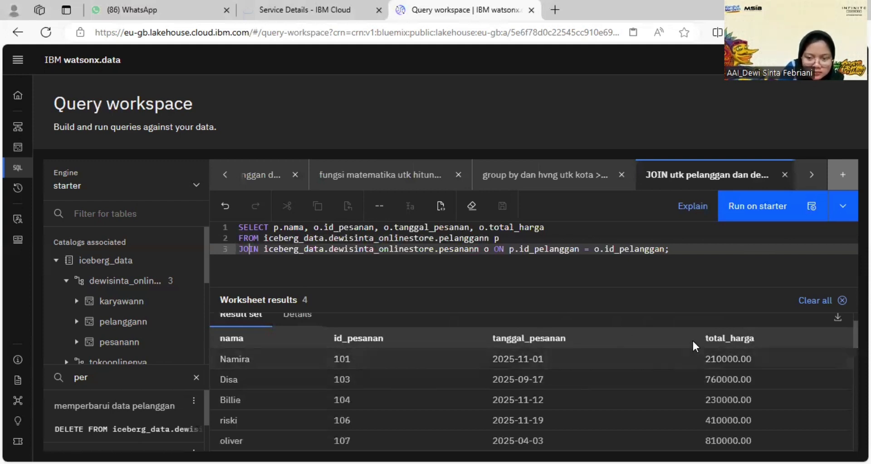
pyautogui.click(812, 178)
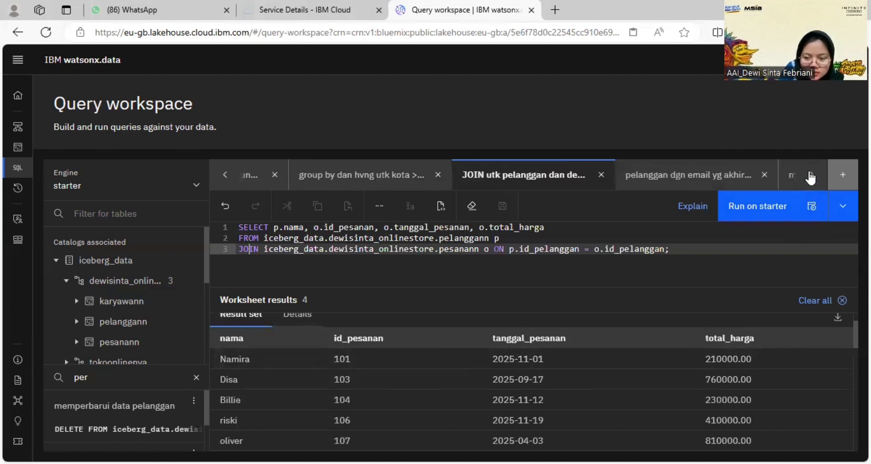
pyautogui.click(704, 177)
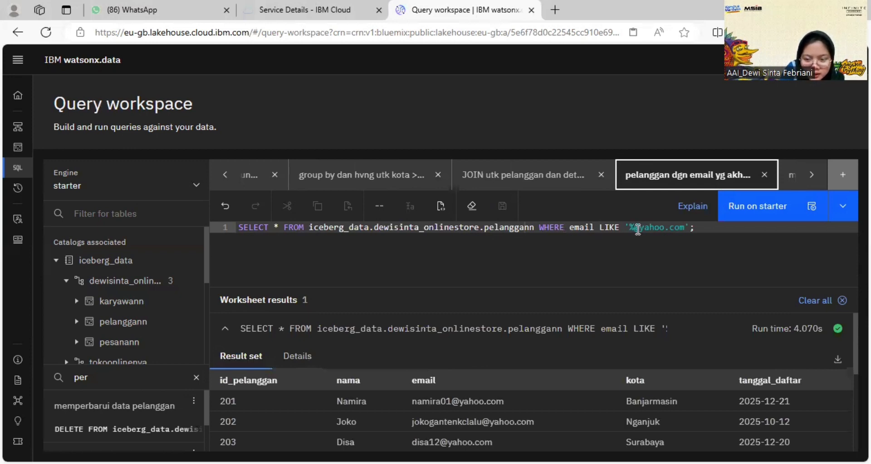
pyautogui.moveTo(645, 228); pyautogui.dragTo(670, 228)
pyautogui.moveTo(856, 338); pyautogui.dragTo(856, 343)
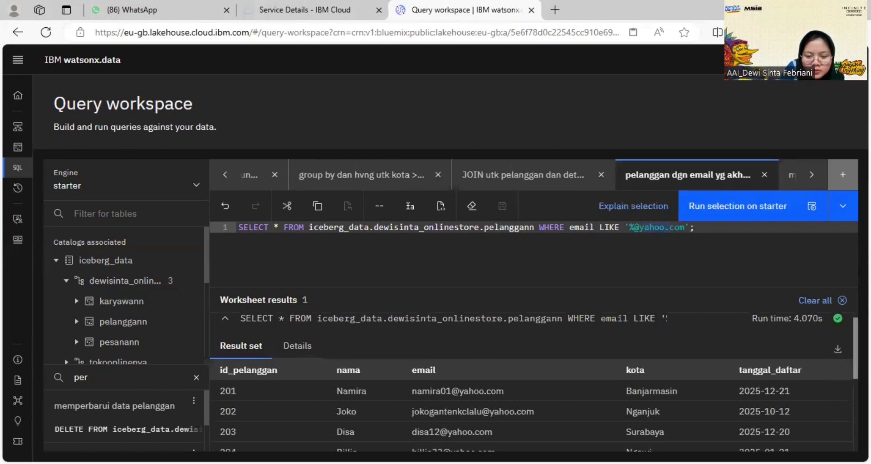
pyautogui.scroll(-1, 317, 363)
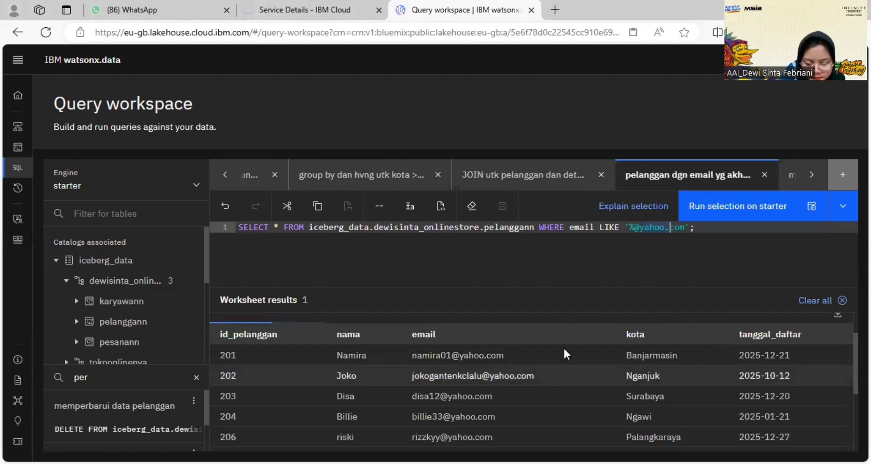
pyautogui.scroll(-1, 455, 335)
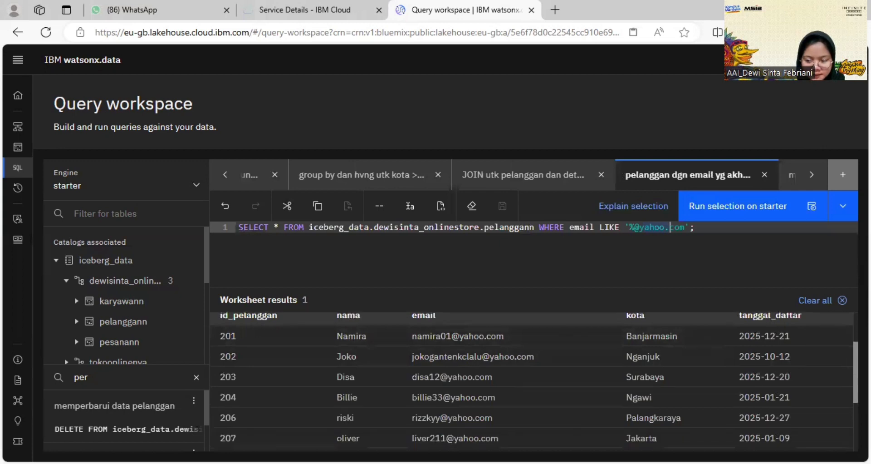
pyautogui.moveTo(459, 335); pyautogui.dragTo(524, 337)
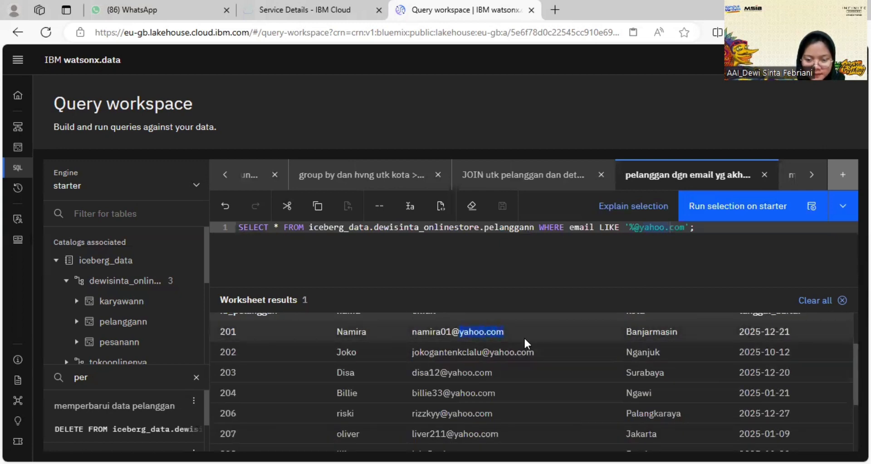
# In the memperbarui data pelanggan worksheet, run the DELETE statement that removes a customer from pelanggann by id_pelanggan
pyautogui.click(810, 177)
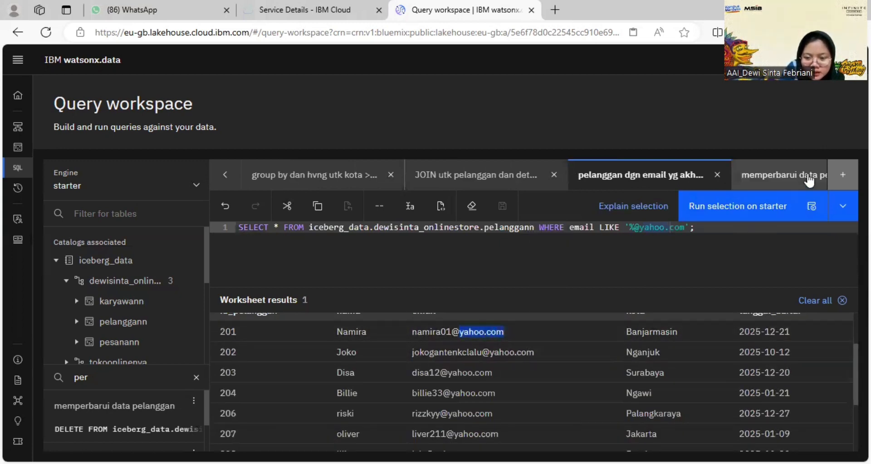
pyautogui.click(810, 177)
pyautogui.click(739, 175)
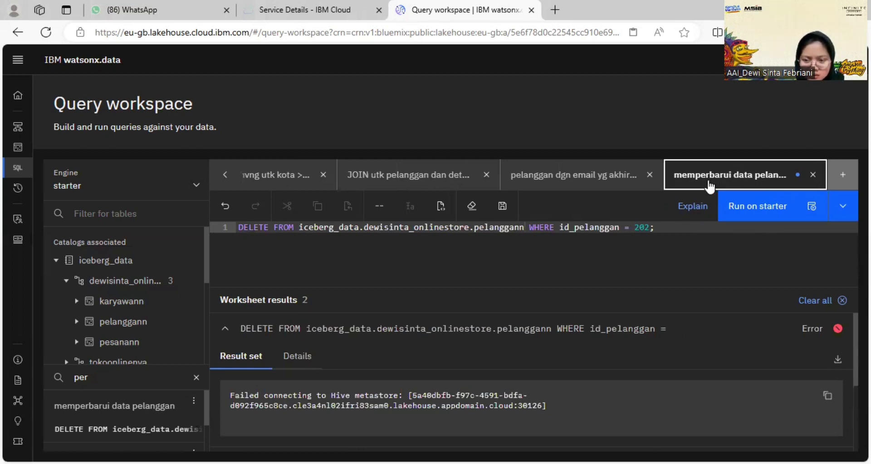
pyautogui.click(560, 277)
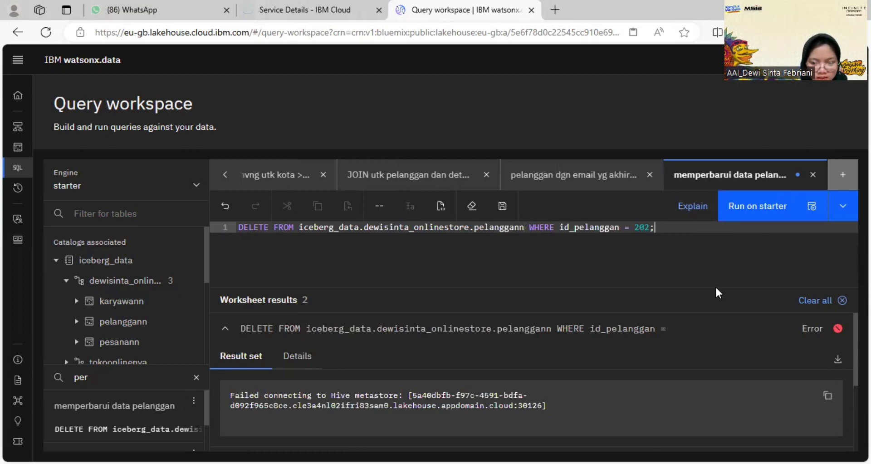
pyautogui.click(755, 211)
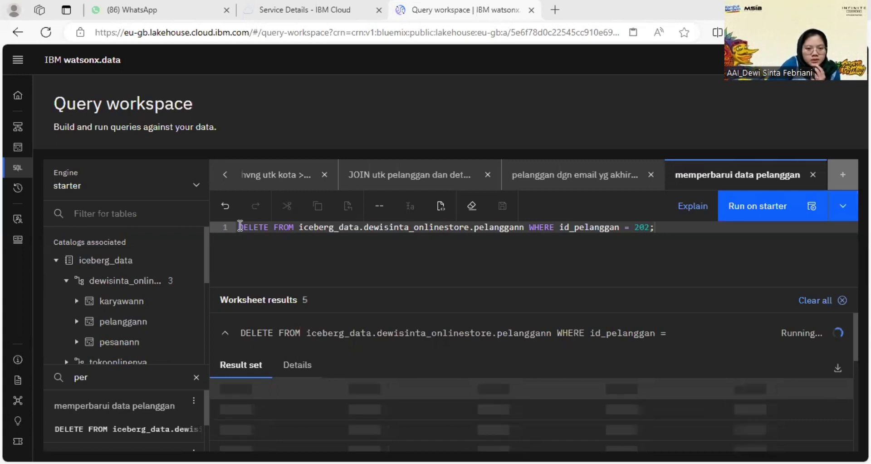
pyautogui.moveTo(240, 226); pyautogui.dragTo(367, 257)
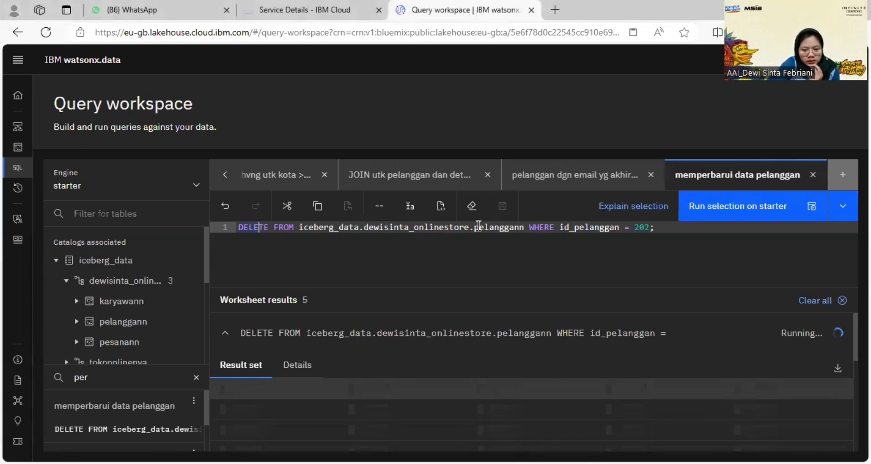